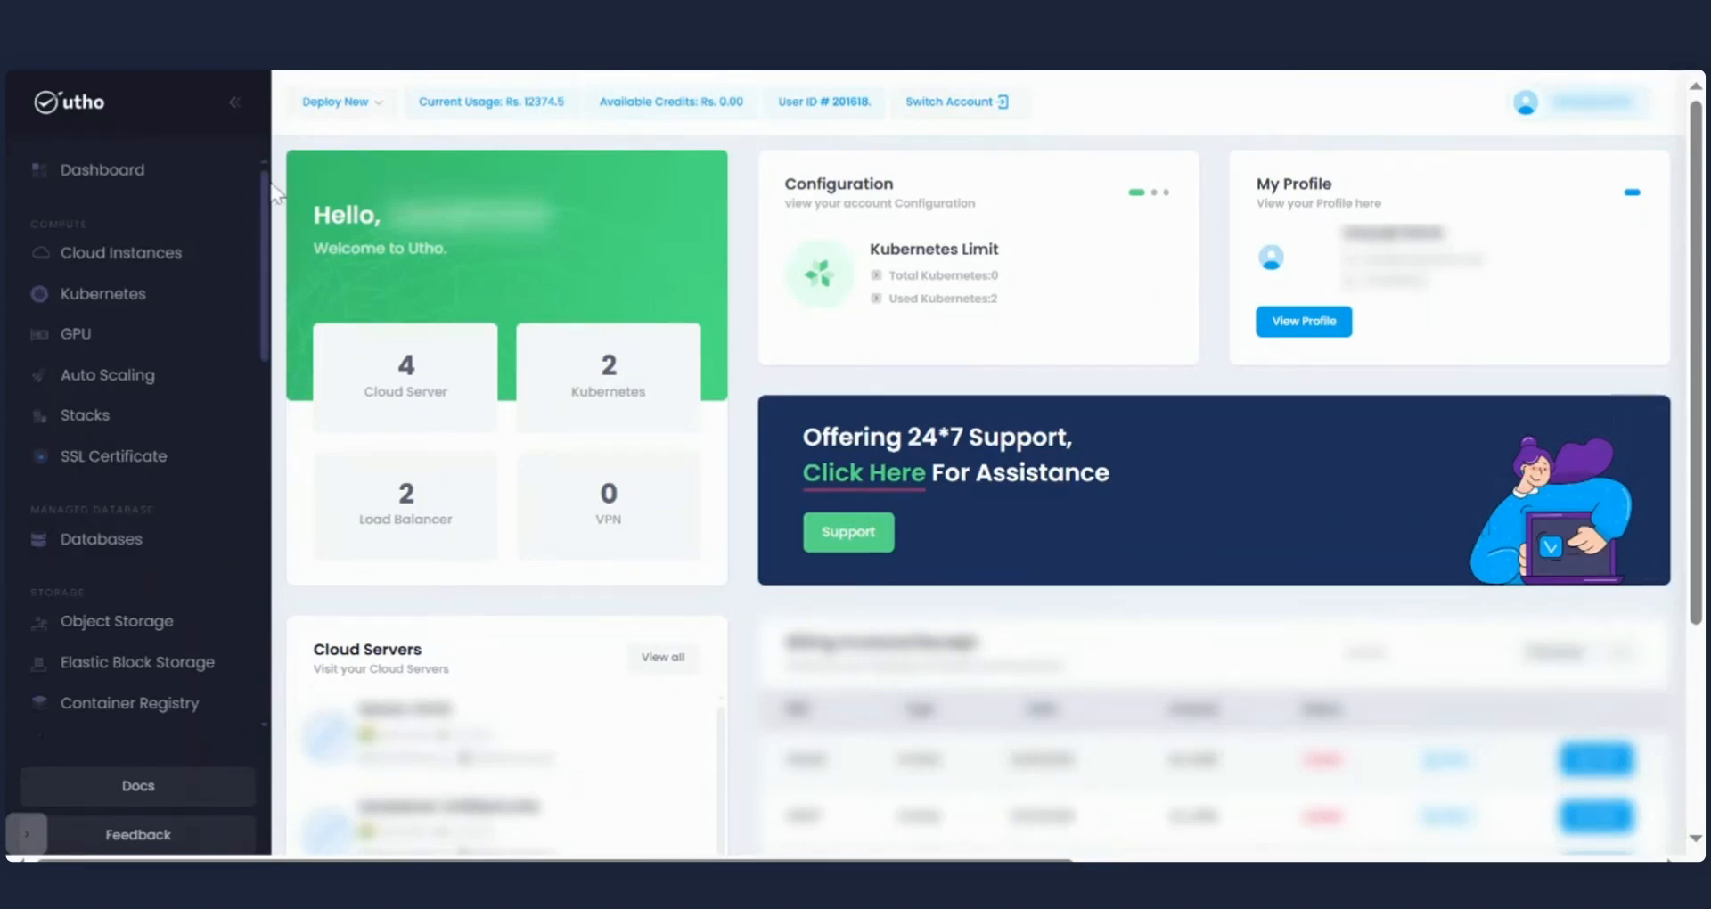
# Start deploying a new database and keep Mumbai, India as the data center location.
pyautogui.click(327, 105)
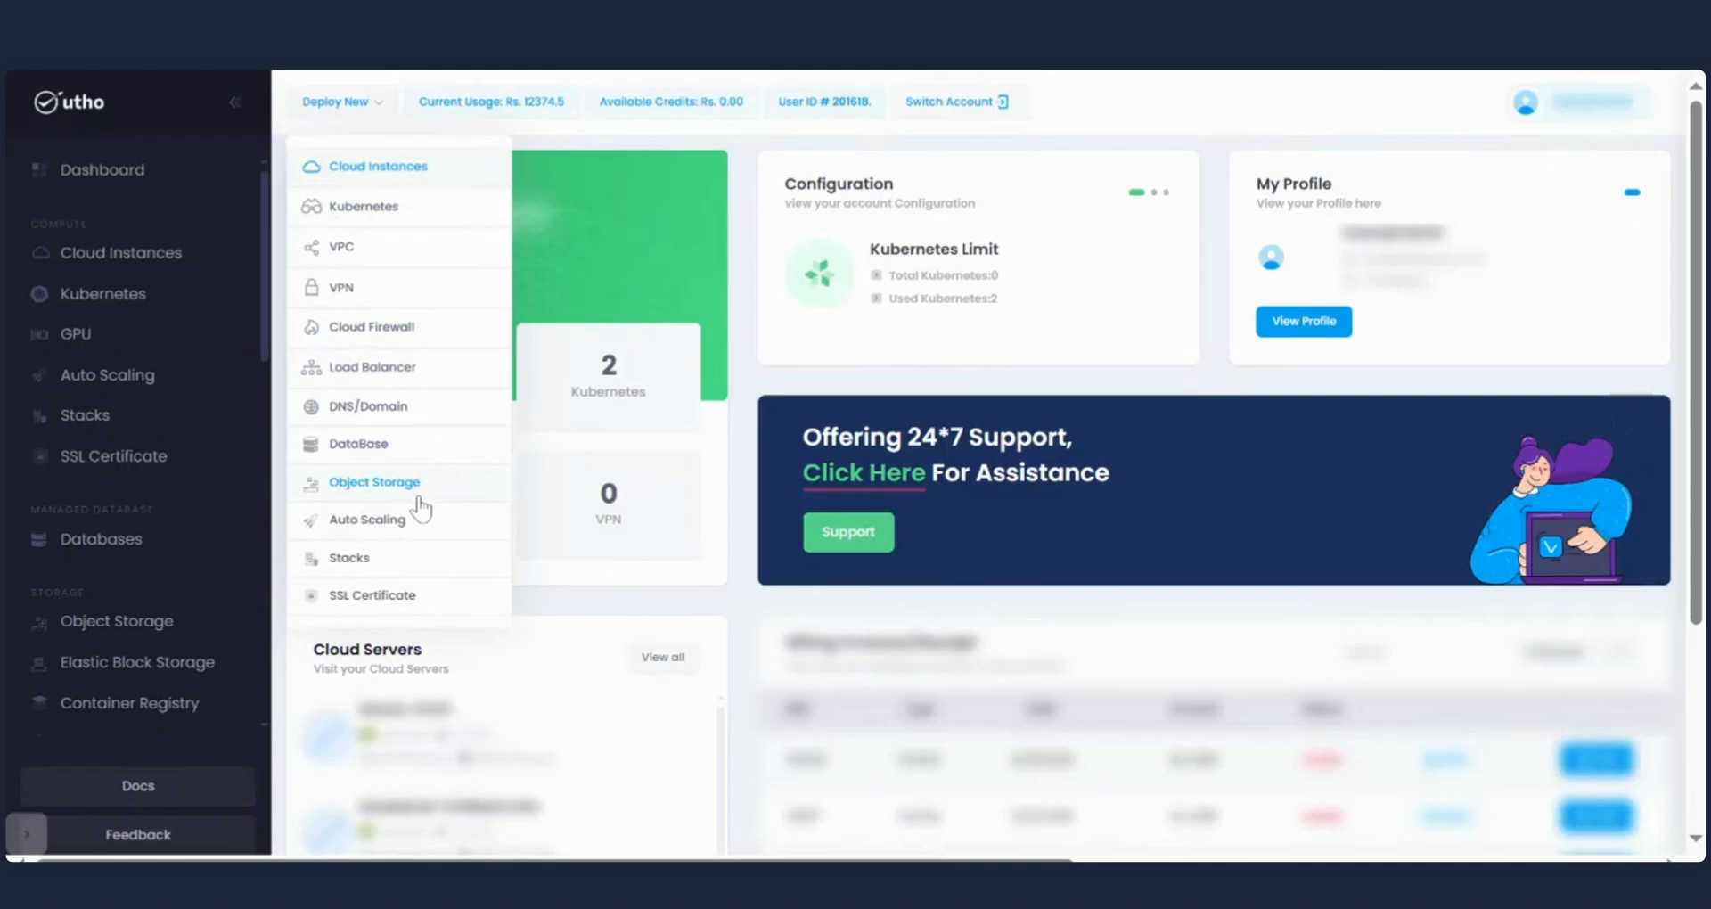
pyautogui.click(394, 448)
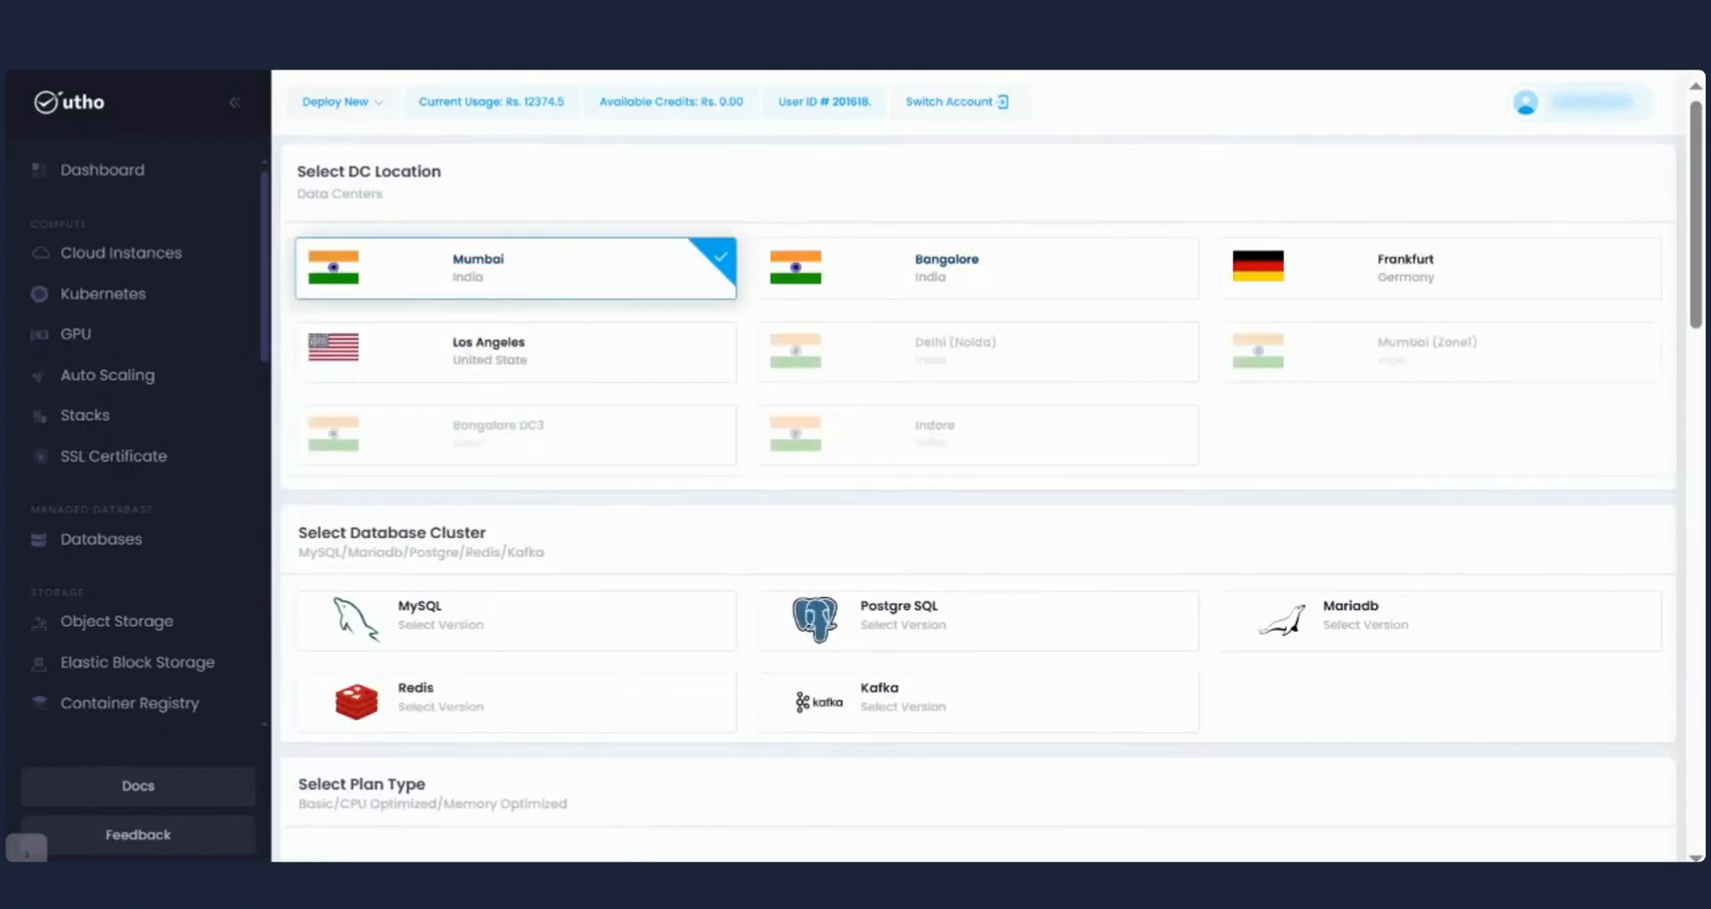
pyautogui.moveTo(296, 171); pyautogui.dragTo(418, 173)
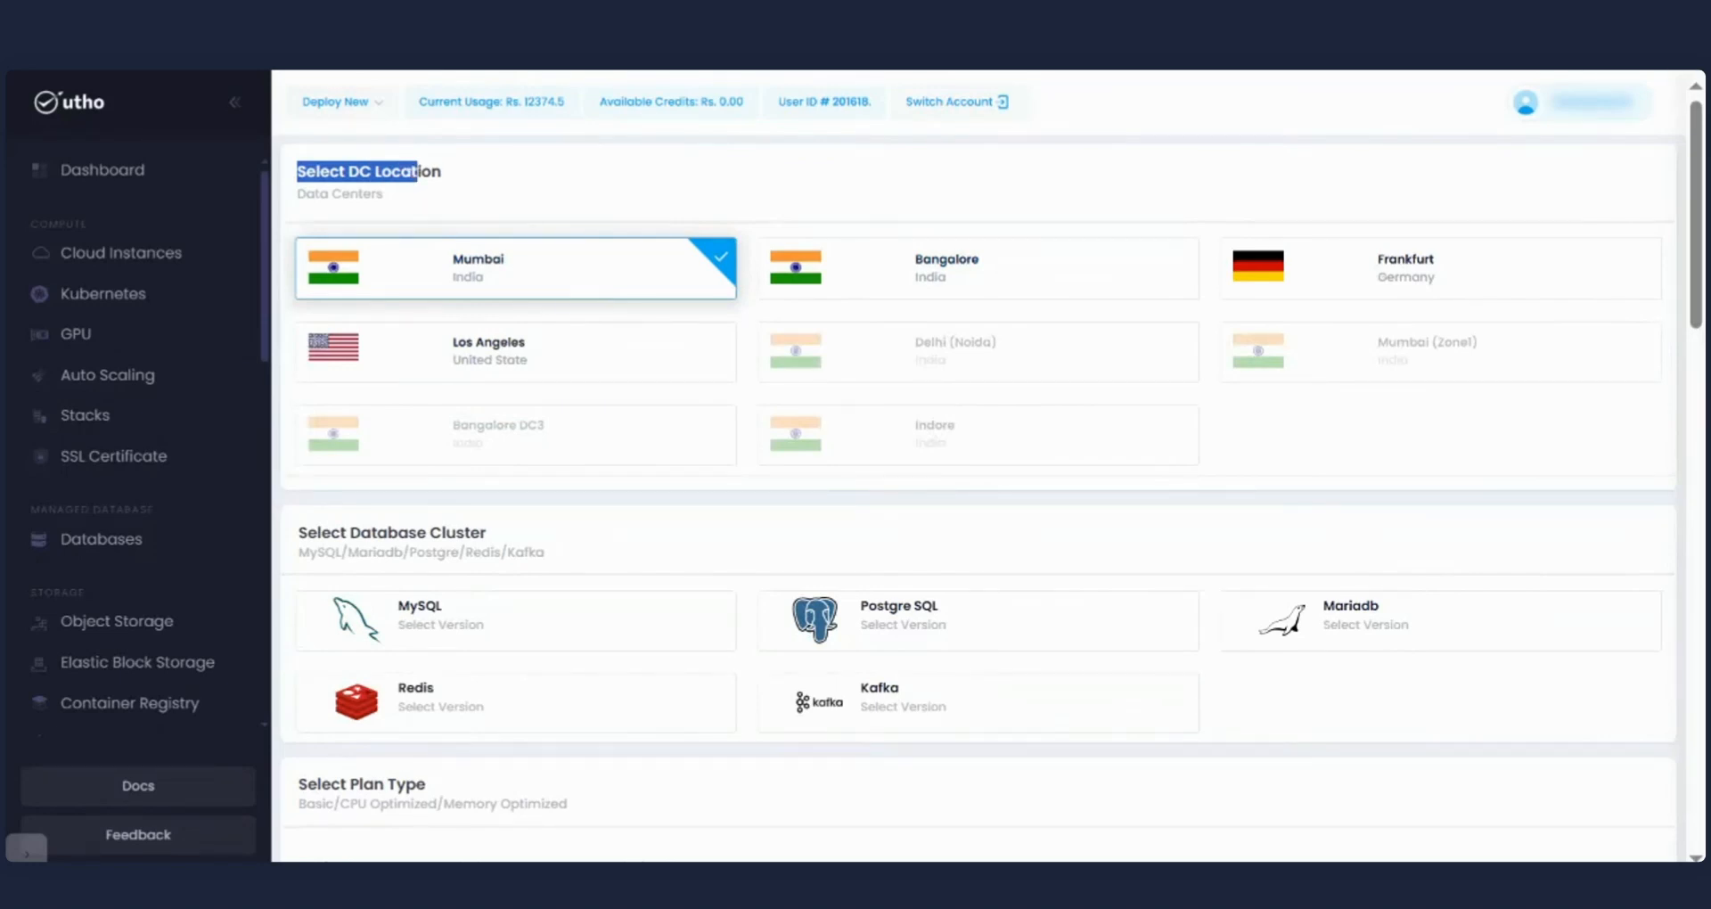
pyautogui.click(438, 191)
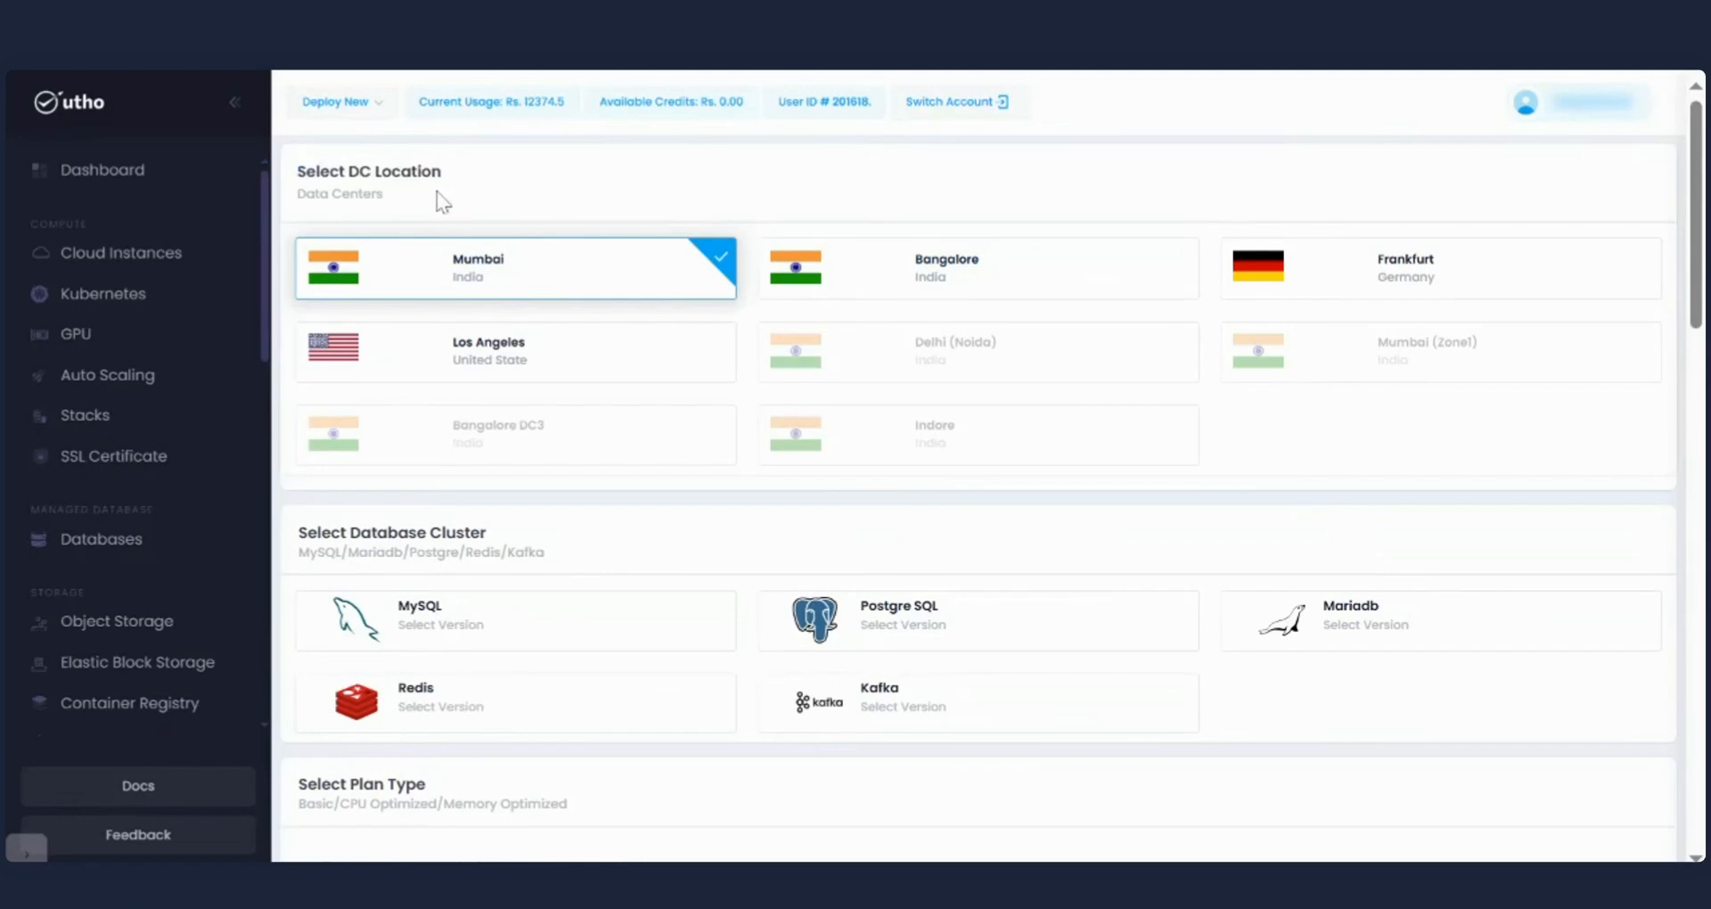
# Choose MySQL with mysql-version-8.0 as the database cluster engine.
pyautogui.scroll(-1, 419, 214)
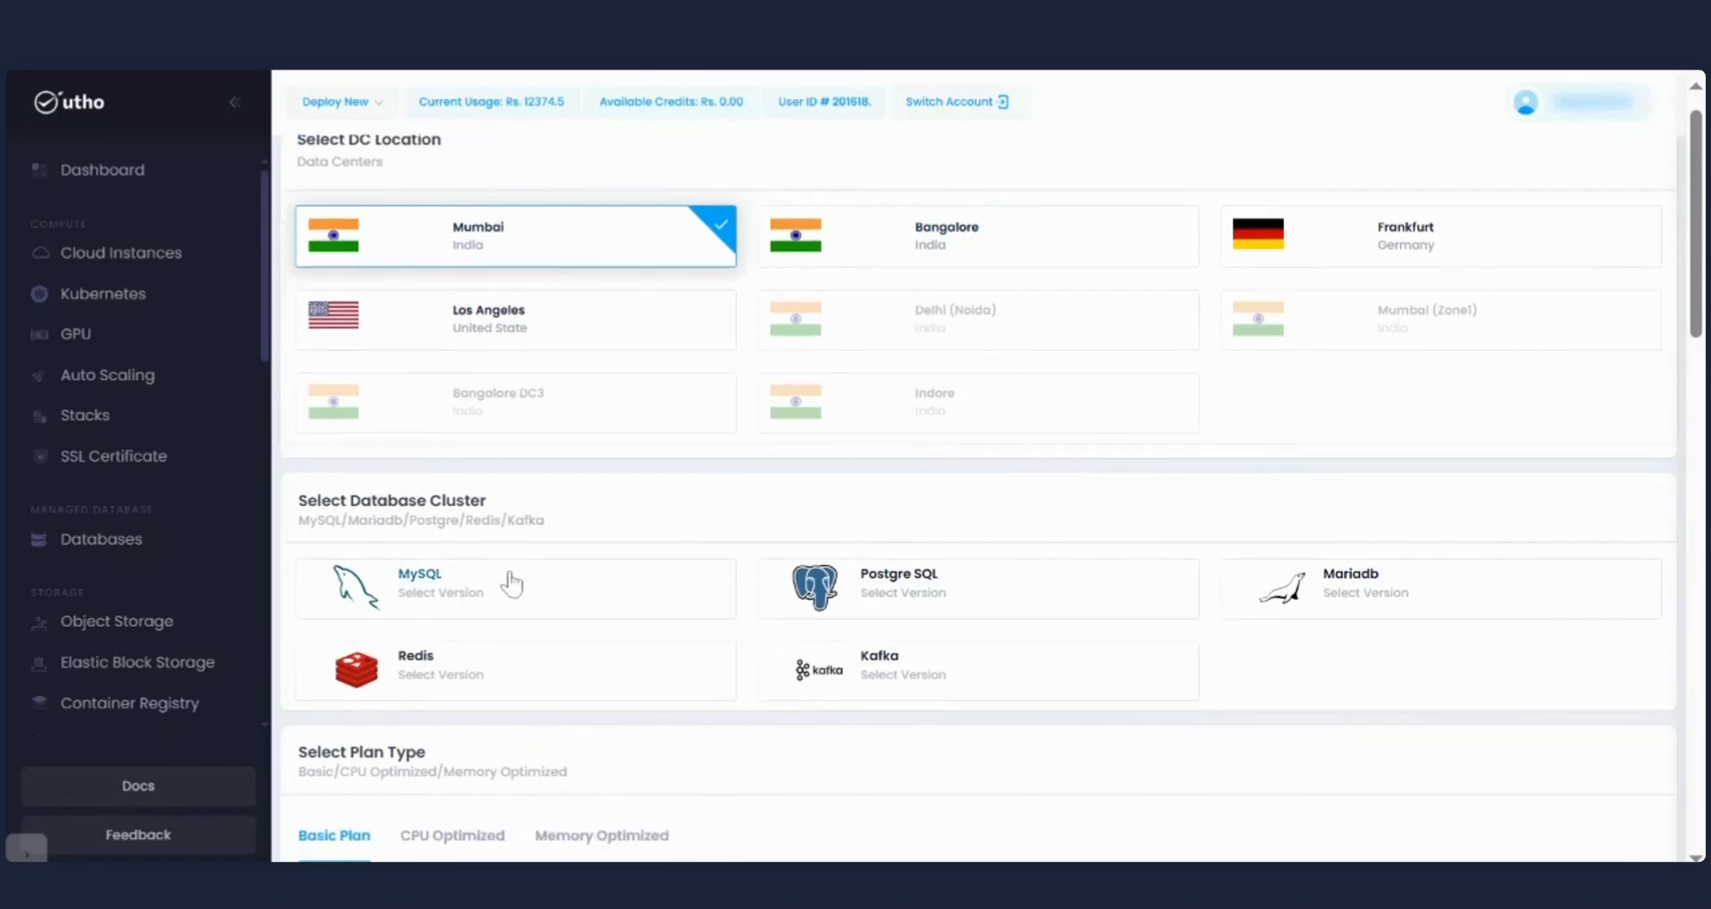
pyautogui.scroll(-2, 511, 584)
pyautogui.click(475, 421)
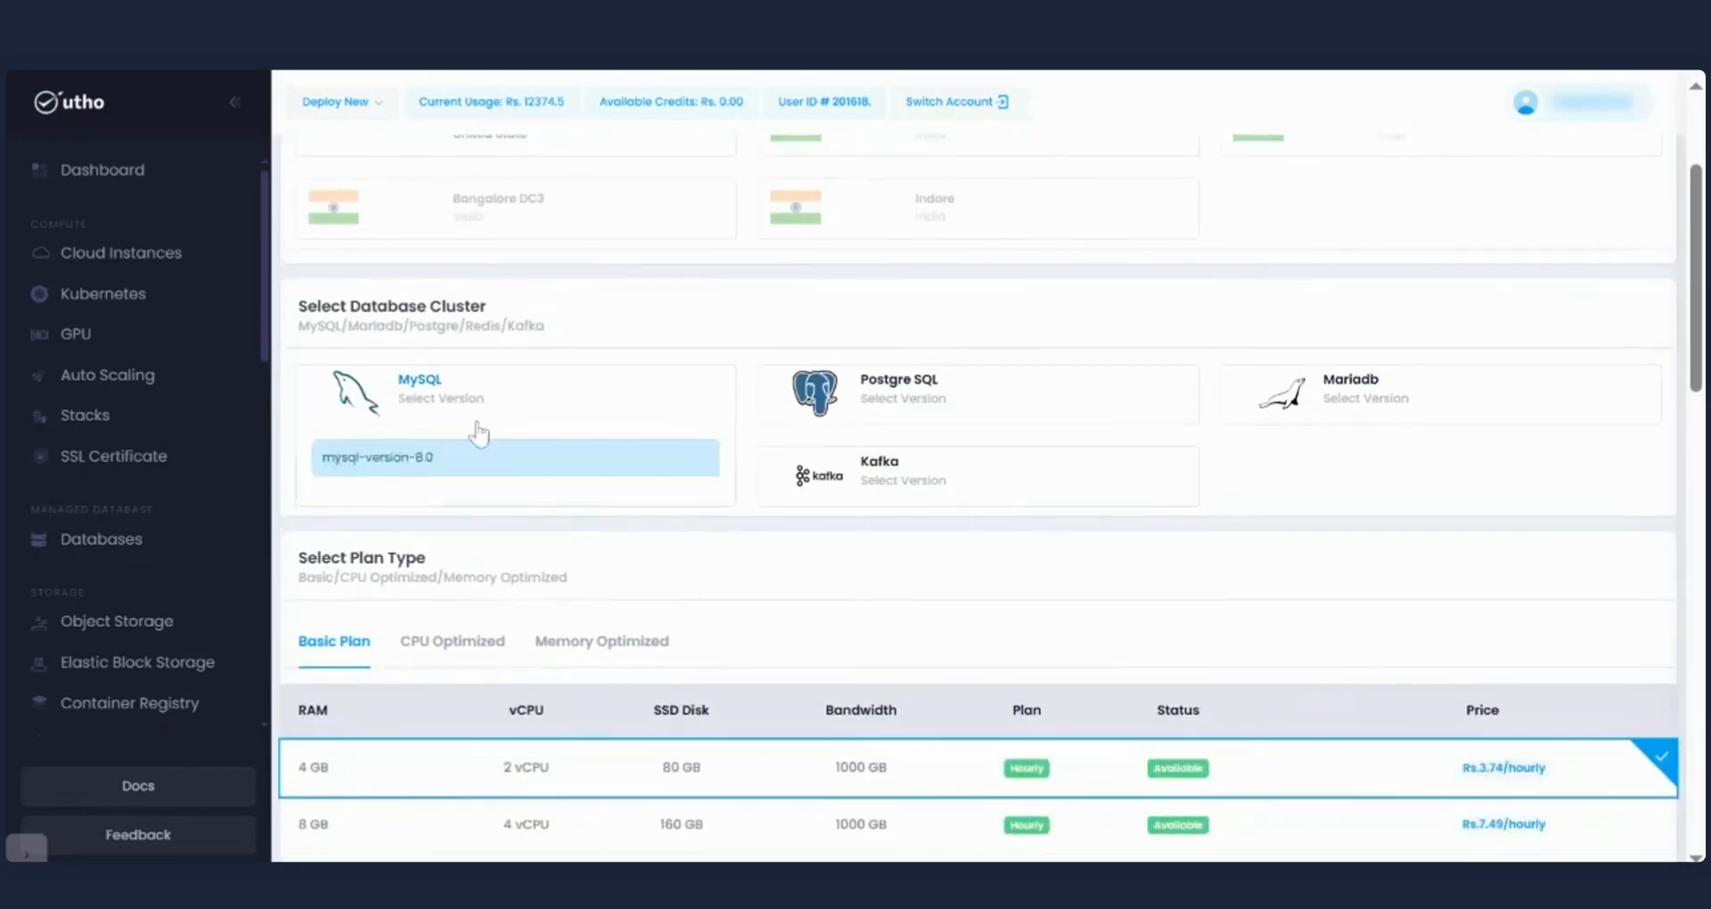
pyautogui.click(432, 457)
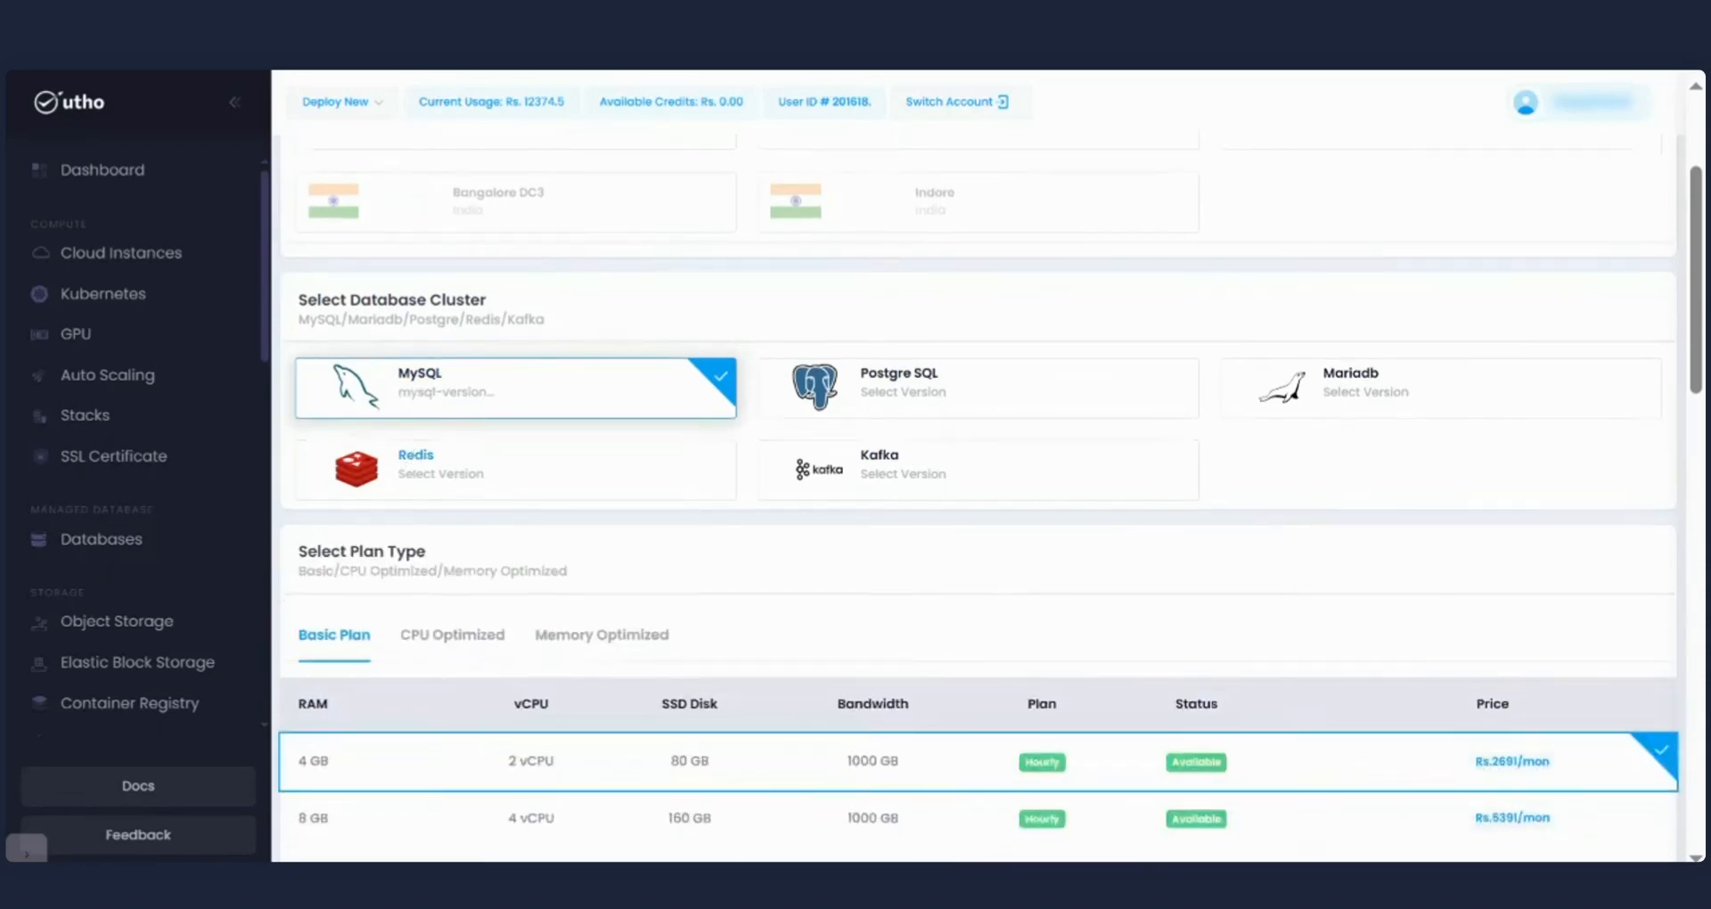
pyautogui.scroll(-1, 433, 457)
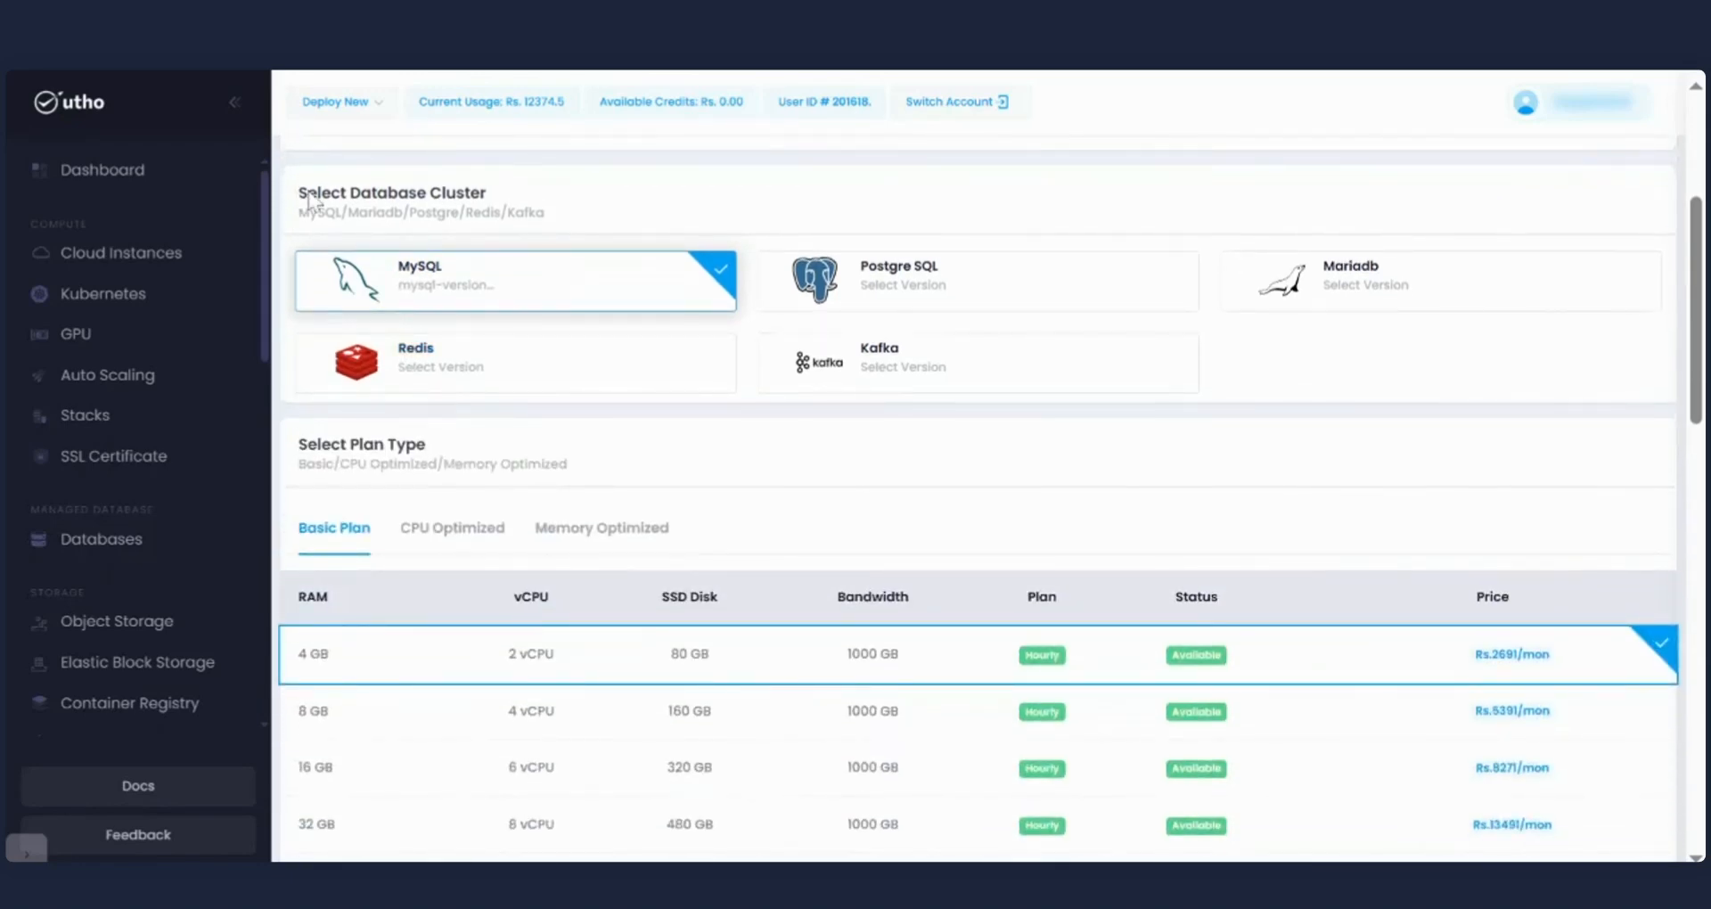
pyautogui.moveTo(299, 193); pyautogui.dragTo(456, 195)
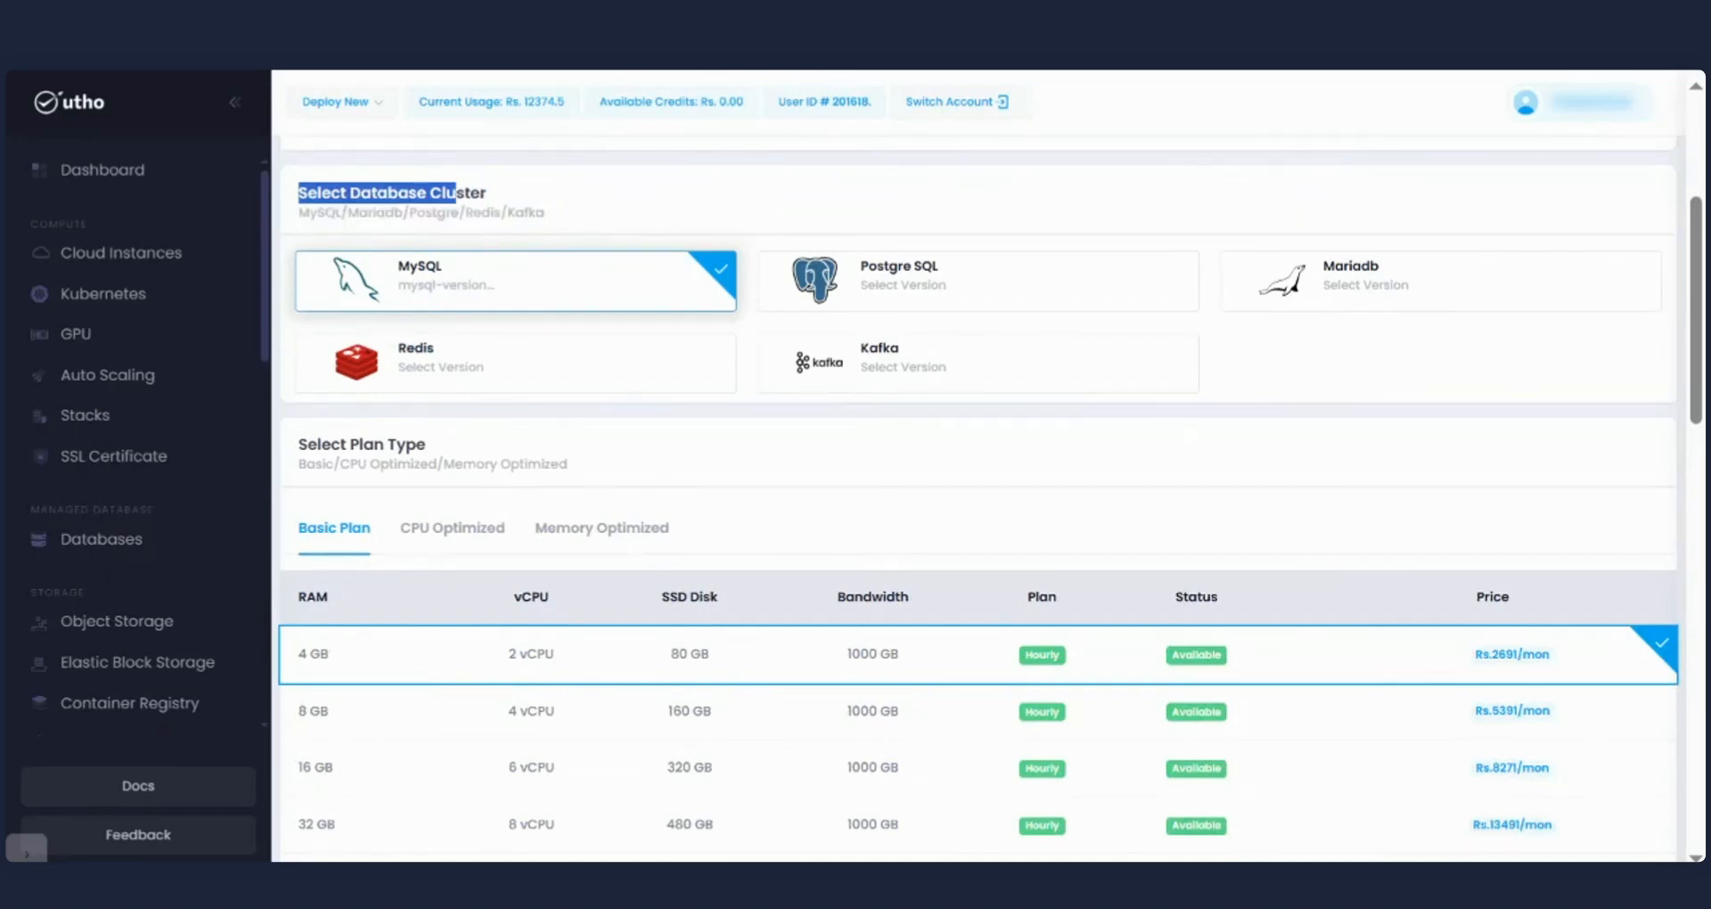
pyautogui.click(457, 195)
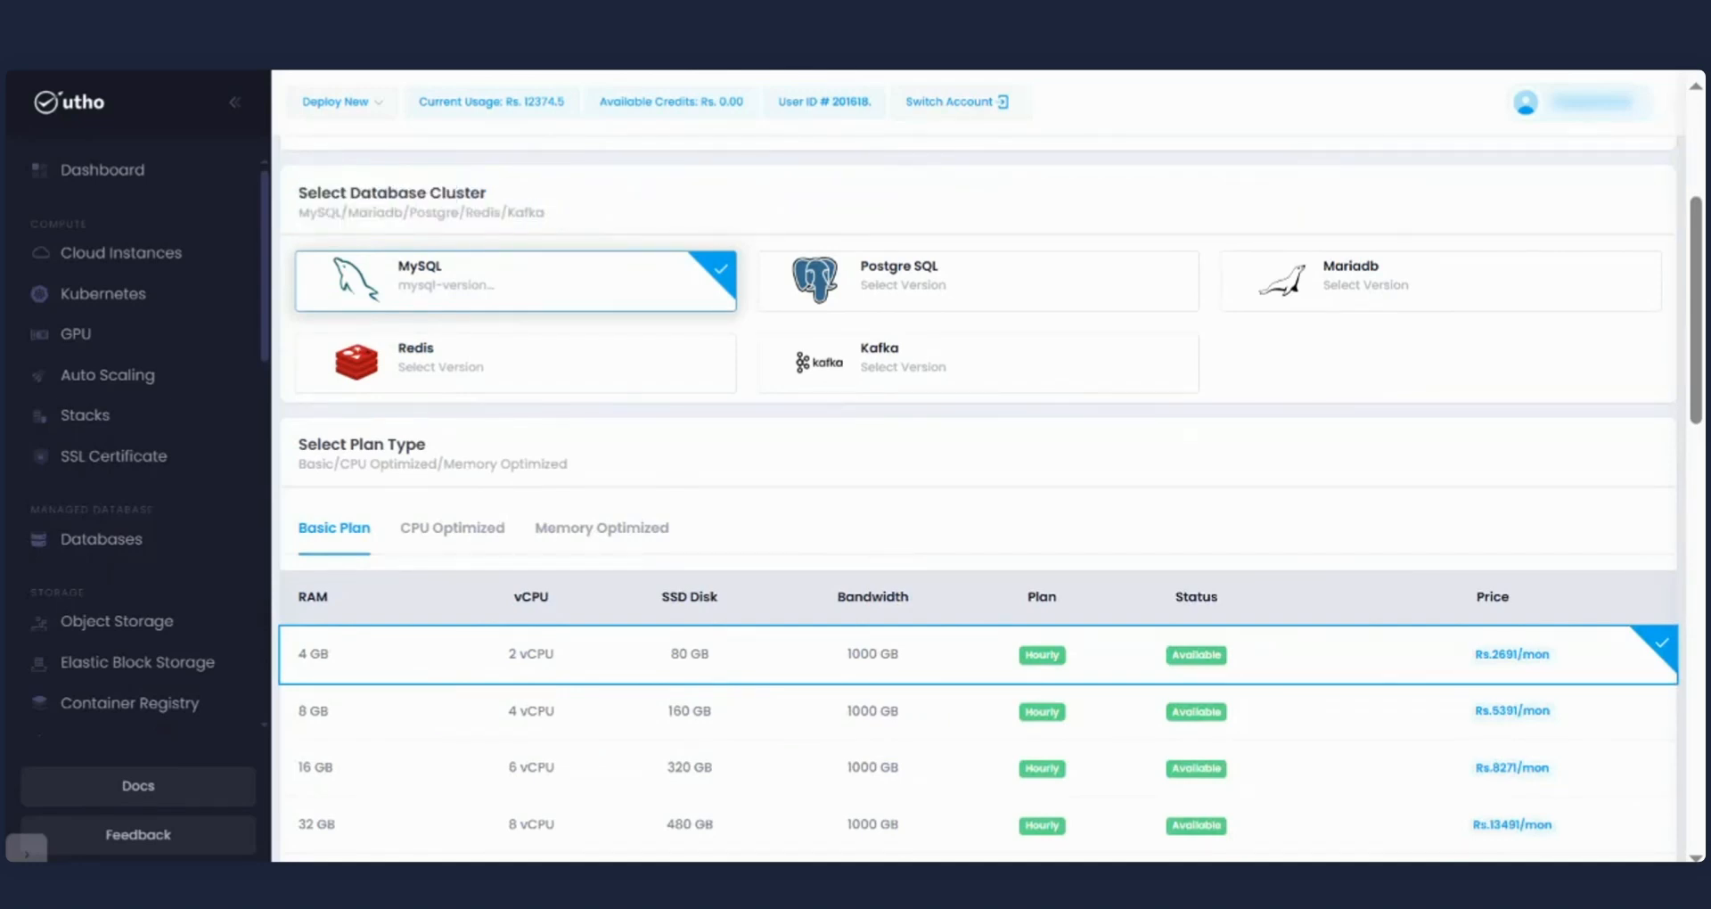
# Keep the Basic Plan with 4 GB RAM, 2 vCPU and 80 GB SSD, leaving the number of replicas at 0.
pyautogui.scroll(-1, 381, 398)
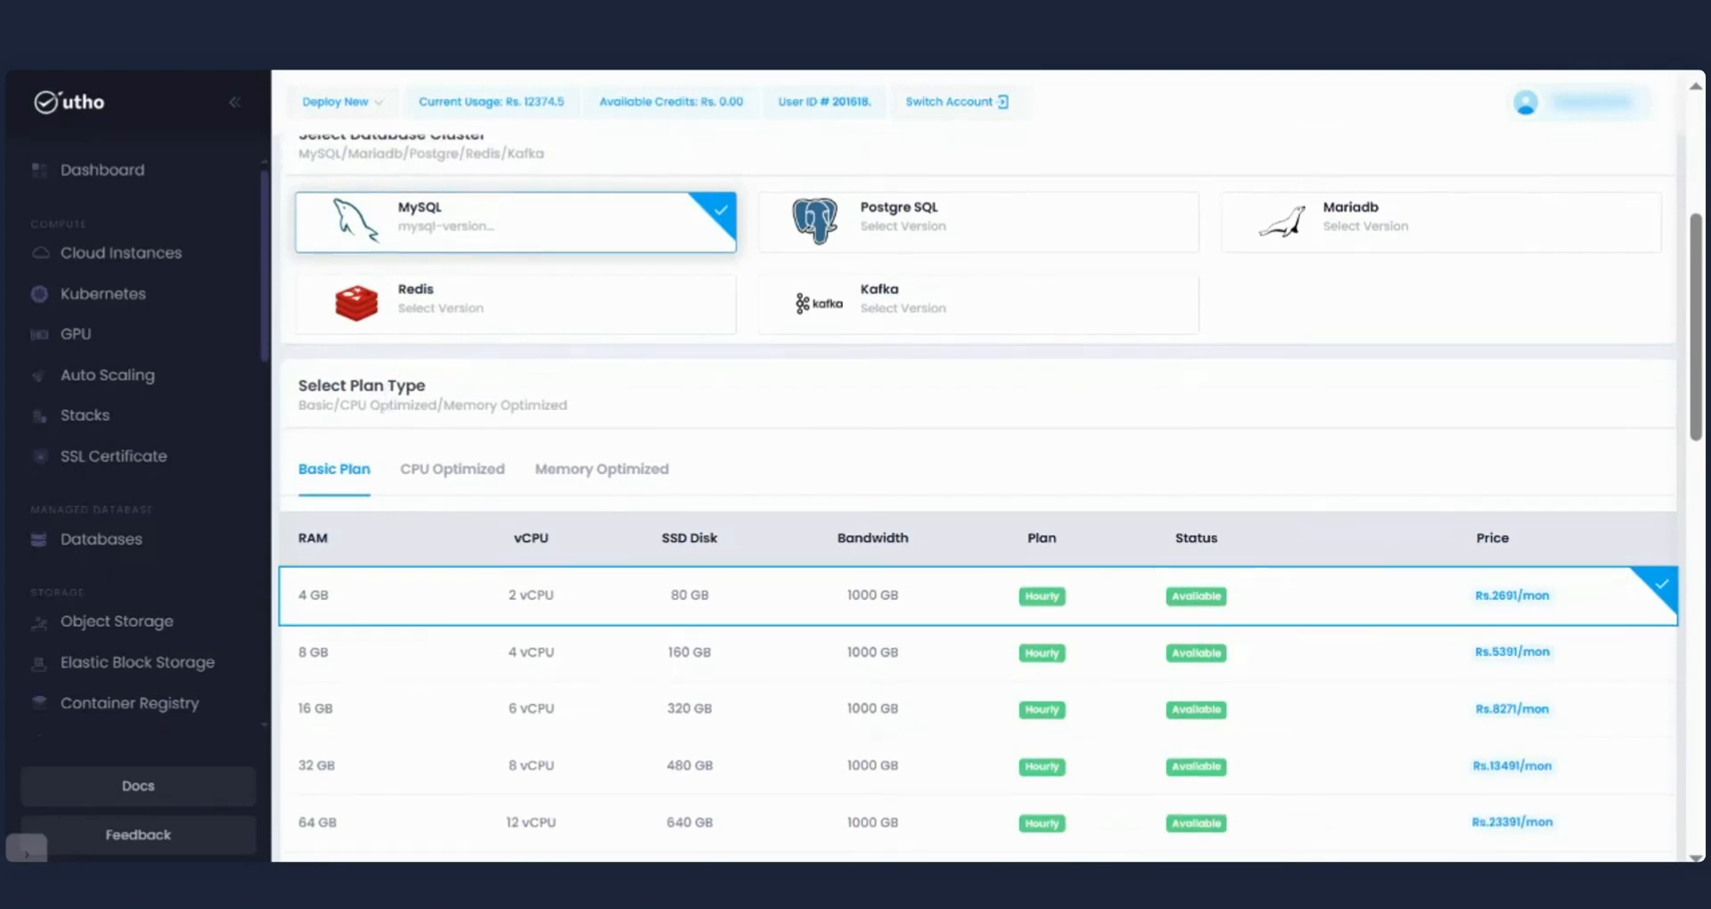
pyautogui.moveTo(299, 381); pyautogui.dragTo(569, 403)
pyautogui.scroll(-2, 568, 401)
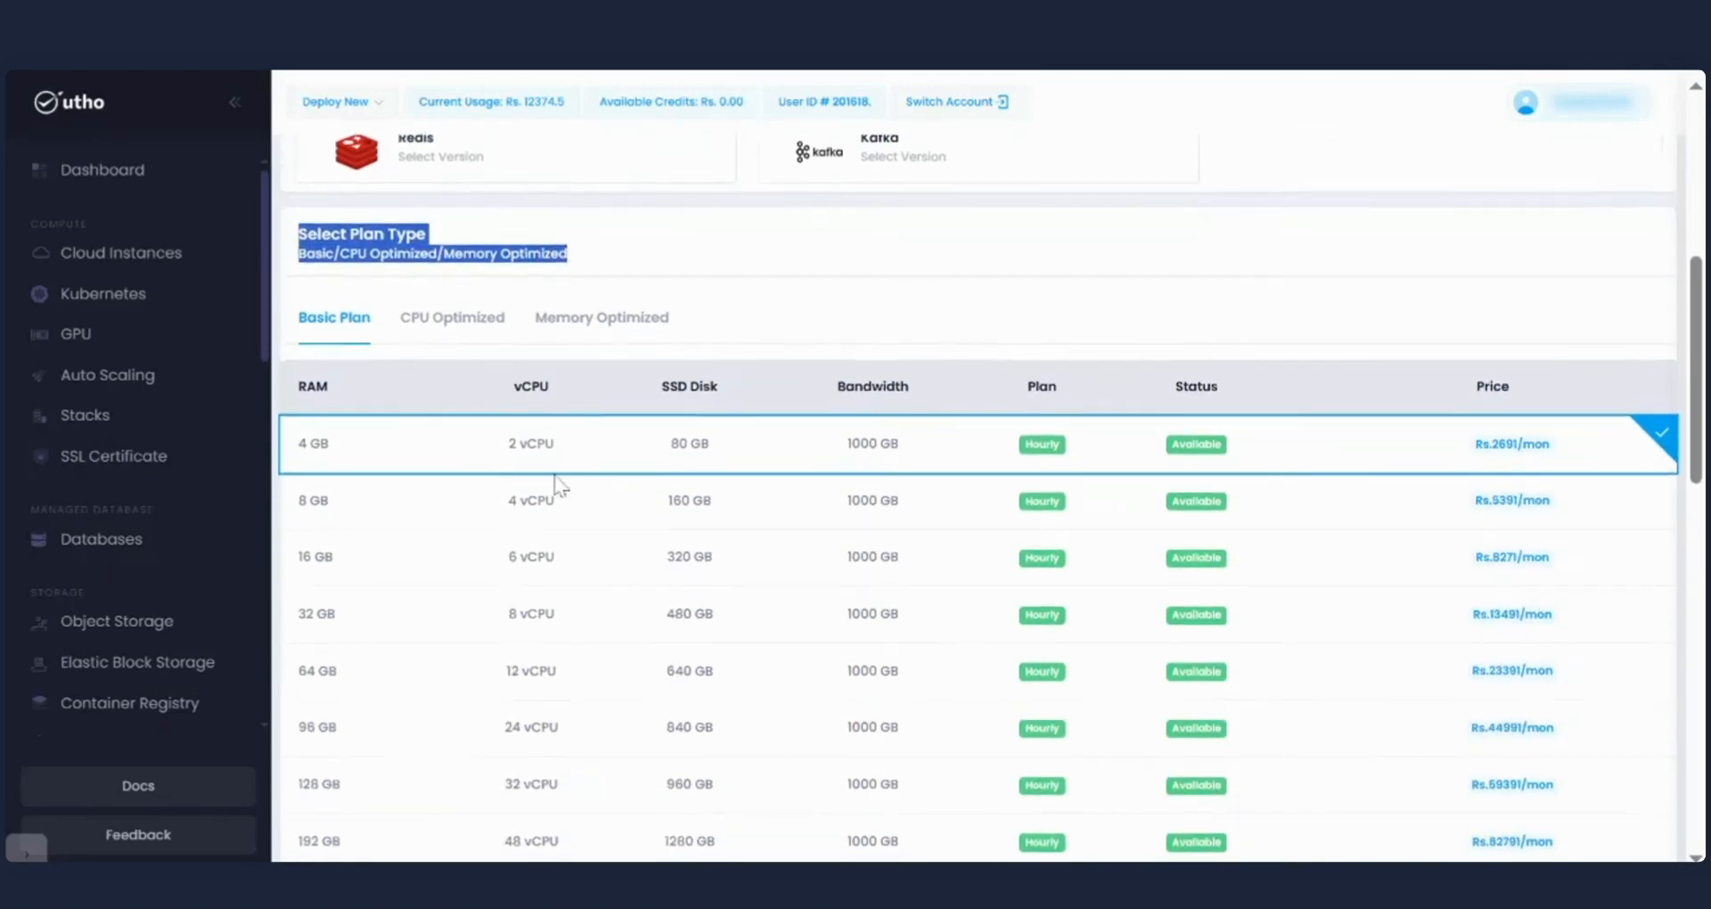
pyautogui.click(547, 467)
pyautogui.scroll(-5, 980, 490)
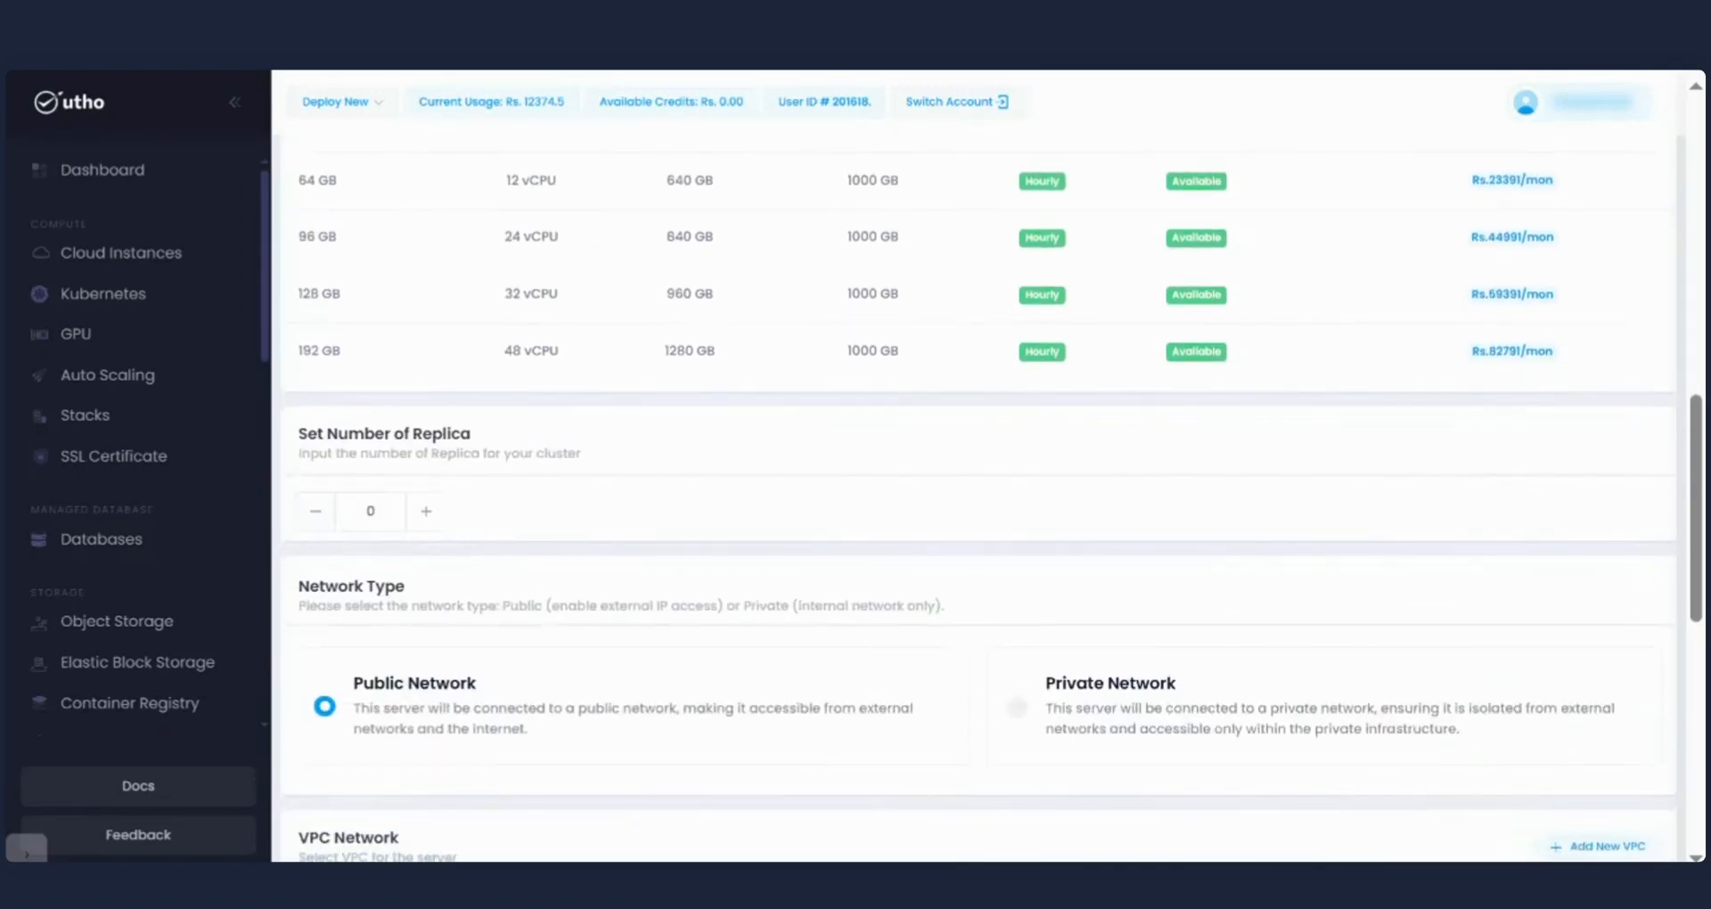
pyautogui.scroll(-1, 421, 483)
pyautogui.scroll(-1, 421, 483)
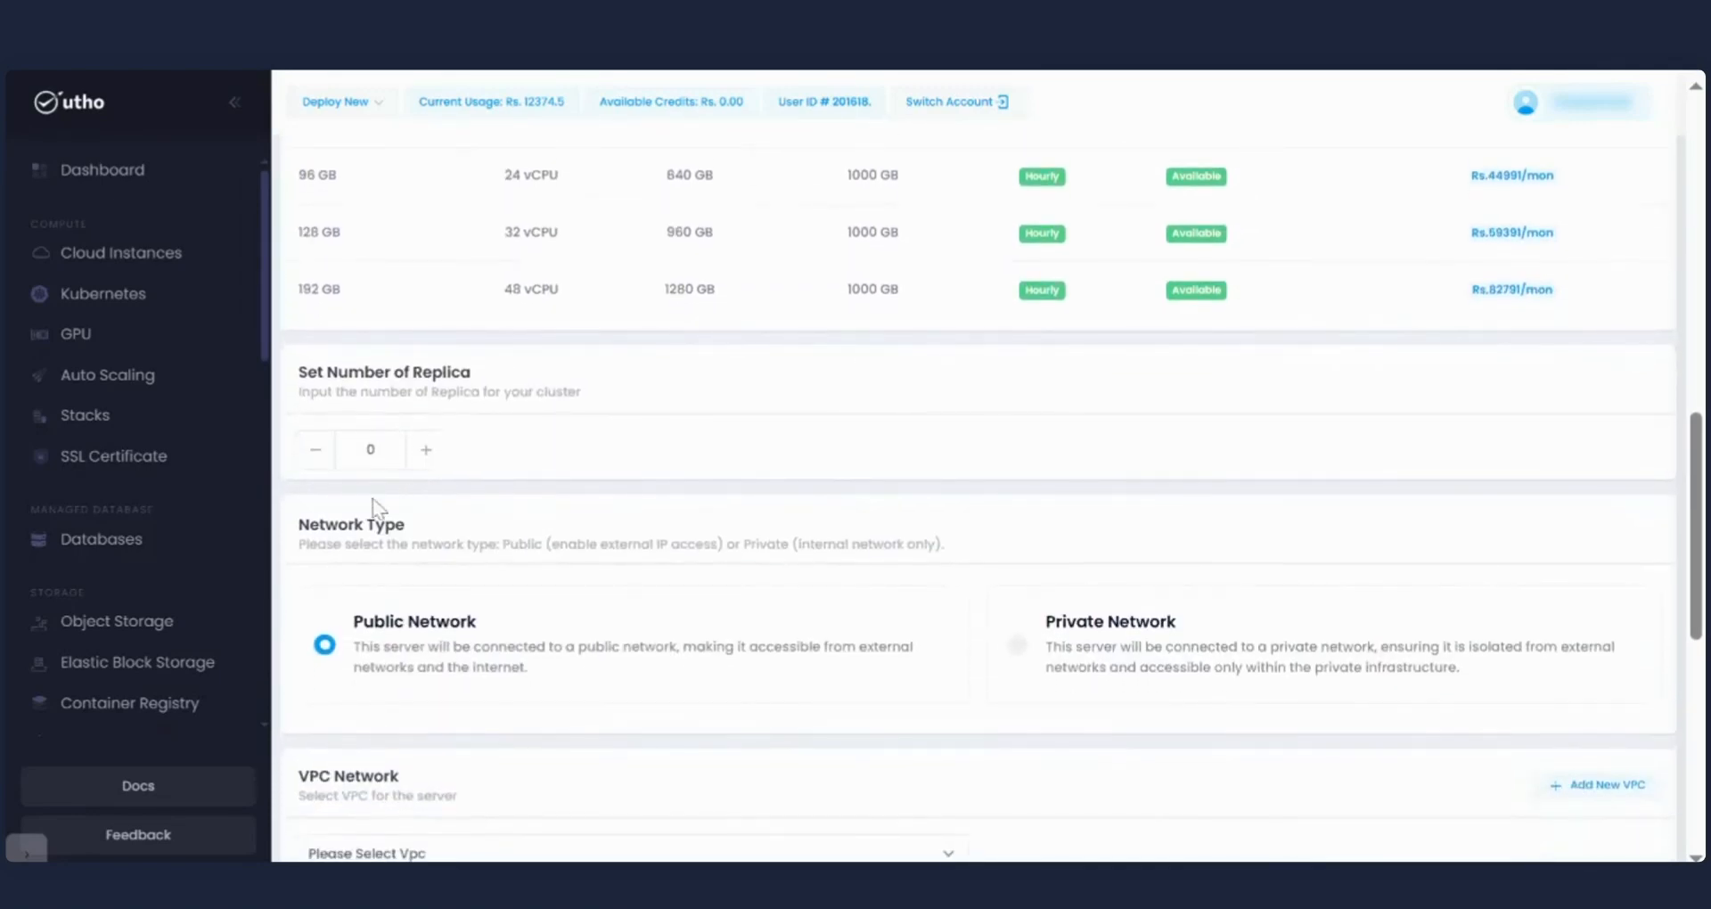
# Keep the Public Network type and select VPC_10.210.109.0/24 as the VPC for the database server.
pyautogui.moveTo(298, 522); pyautogui.dragTo(918, 540)
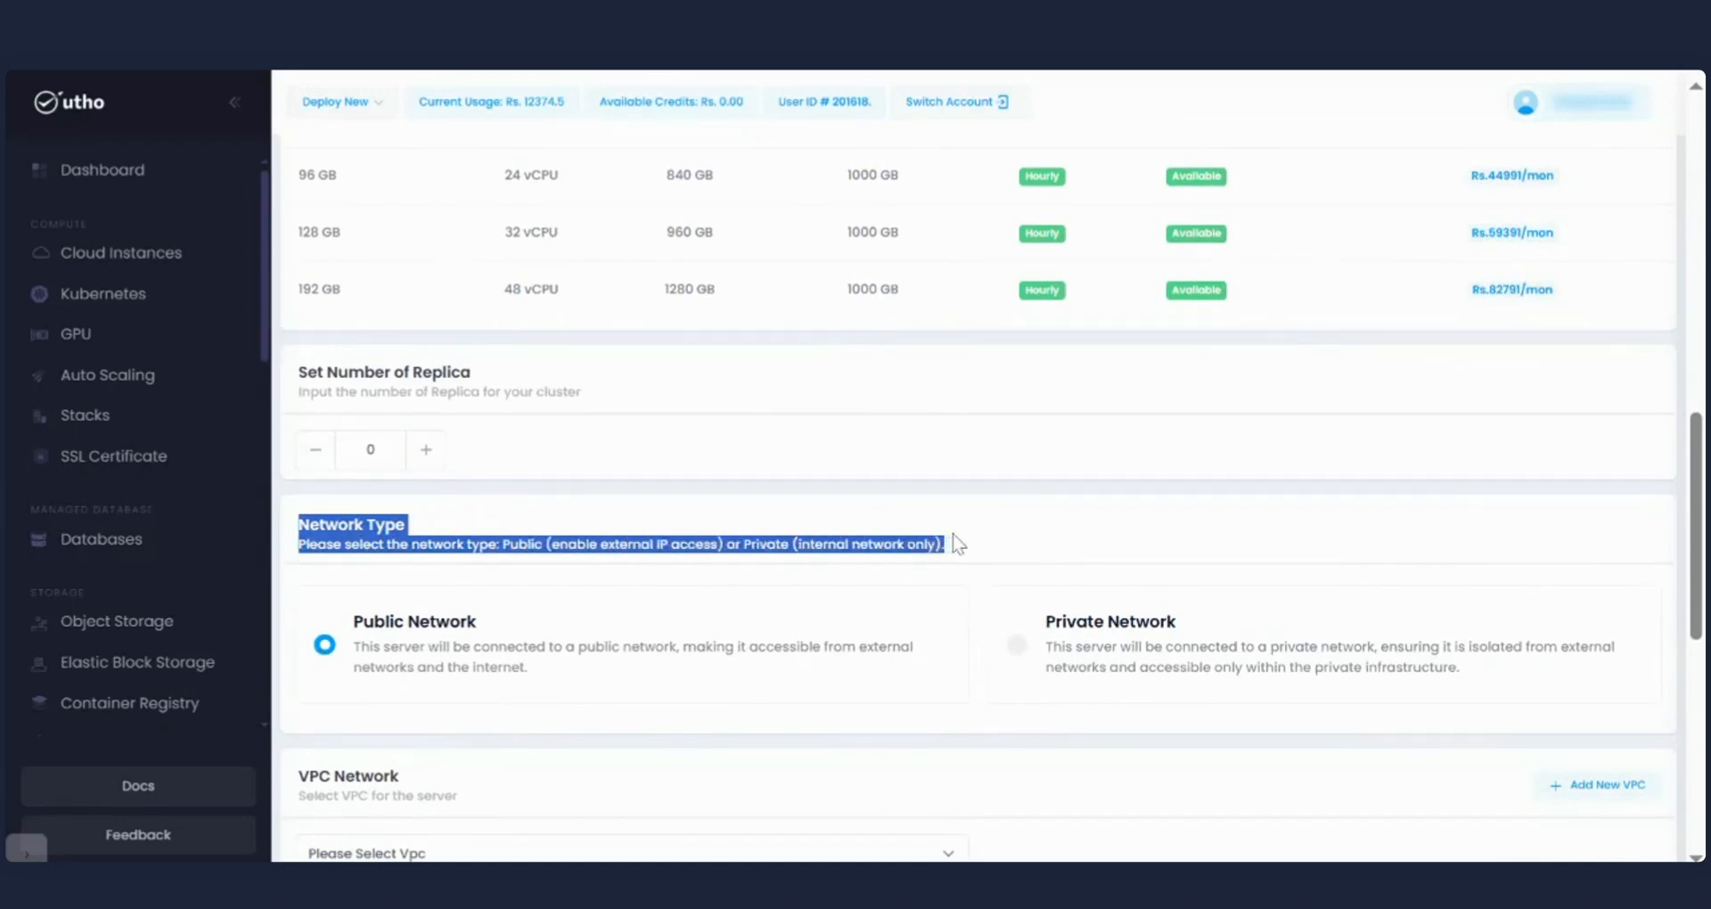
pyautogui.scroll(-1, 950, 533)
pyautogui.scroll(-4, 954, 539)
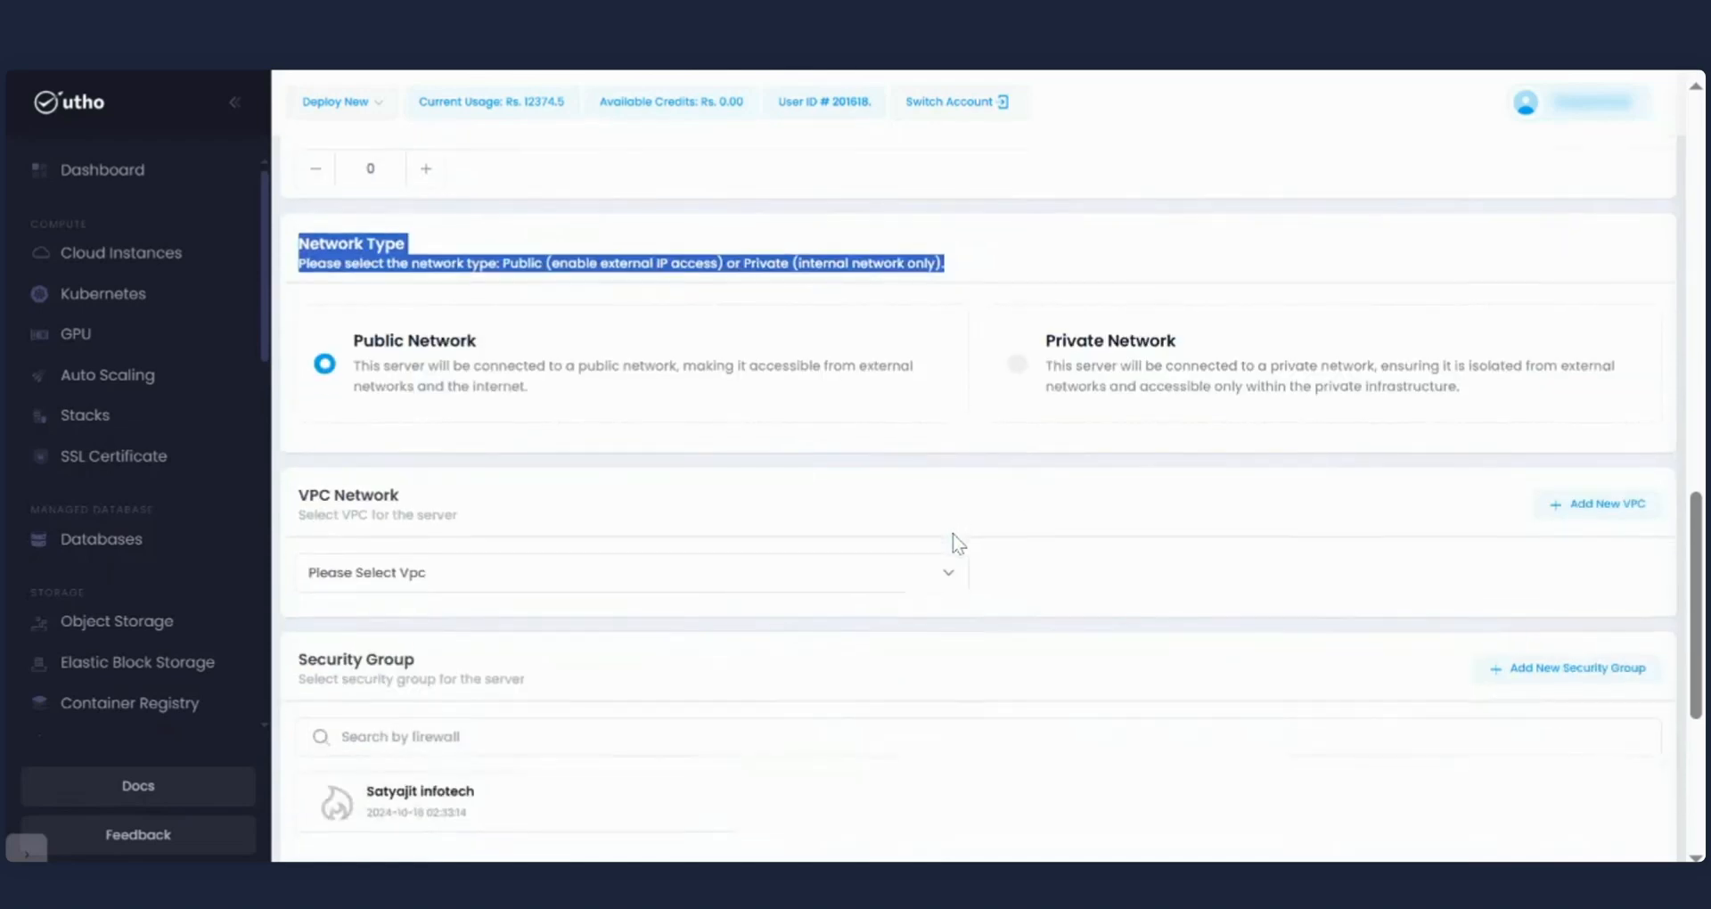
pyautogui.click(294, 425)
pyautogui.moveTo(292, 424); pyautogui.dragTo(472, 439)
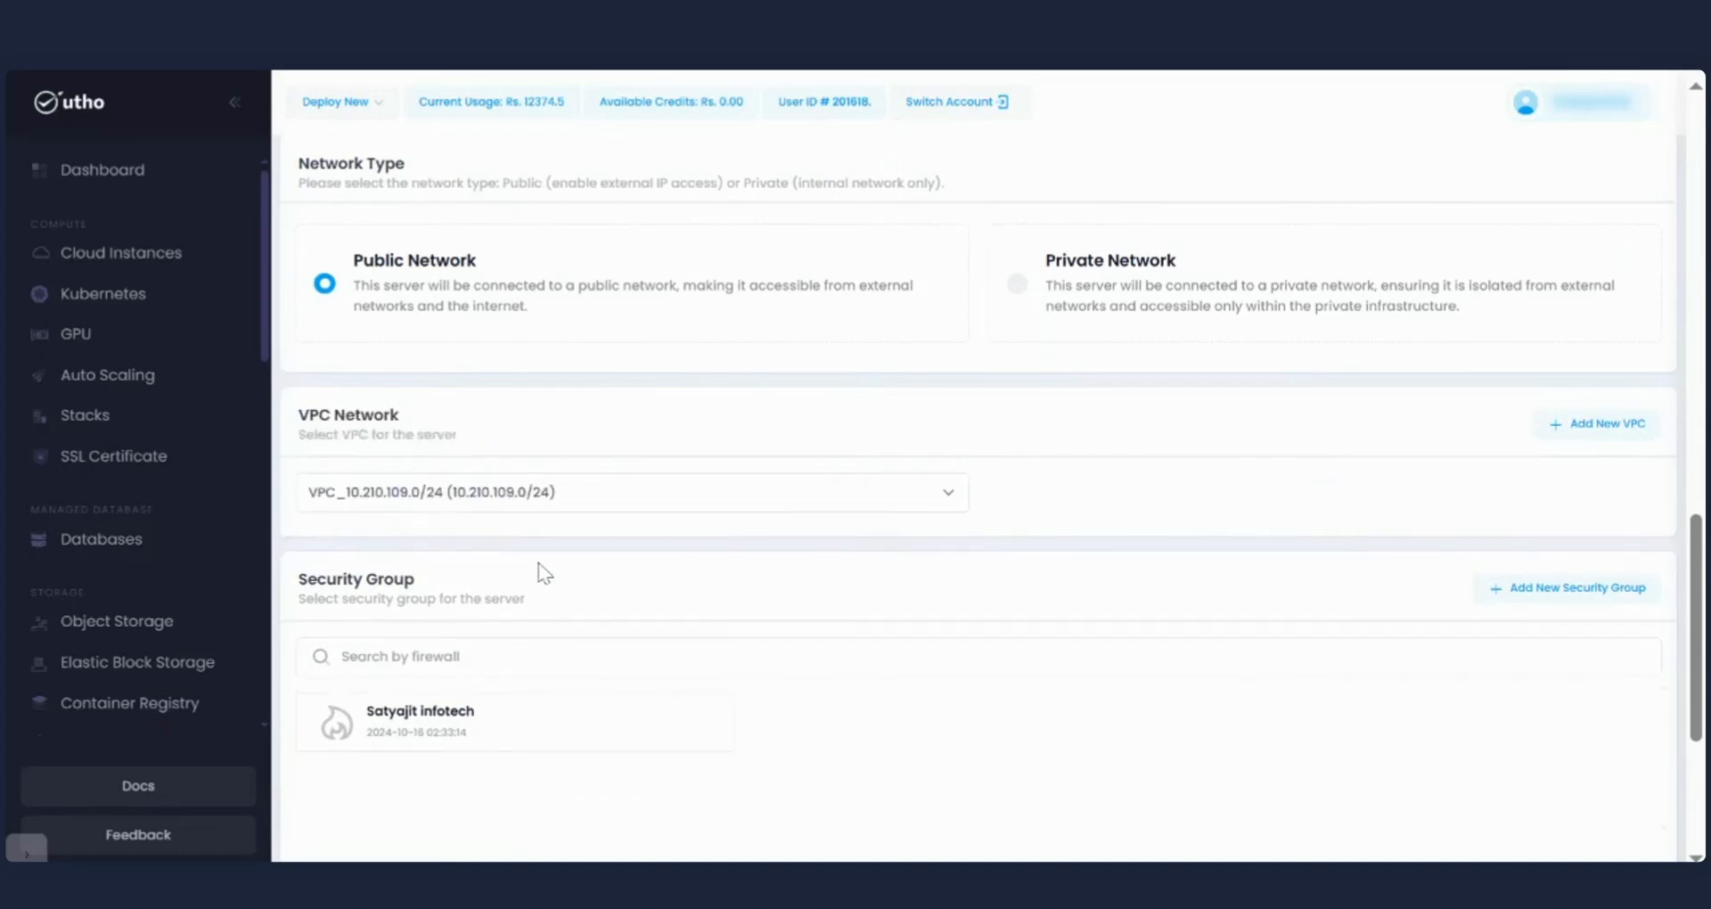
pyautogui.scroll(-1, 539, 563)
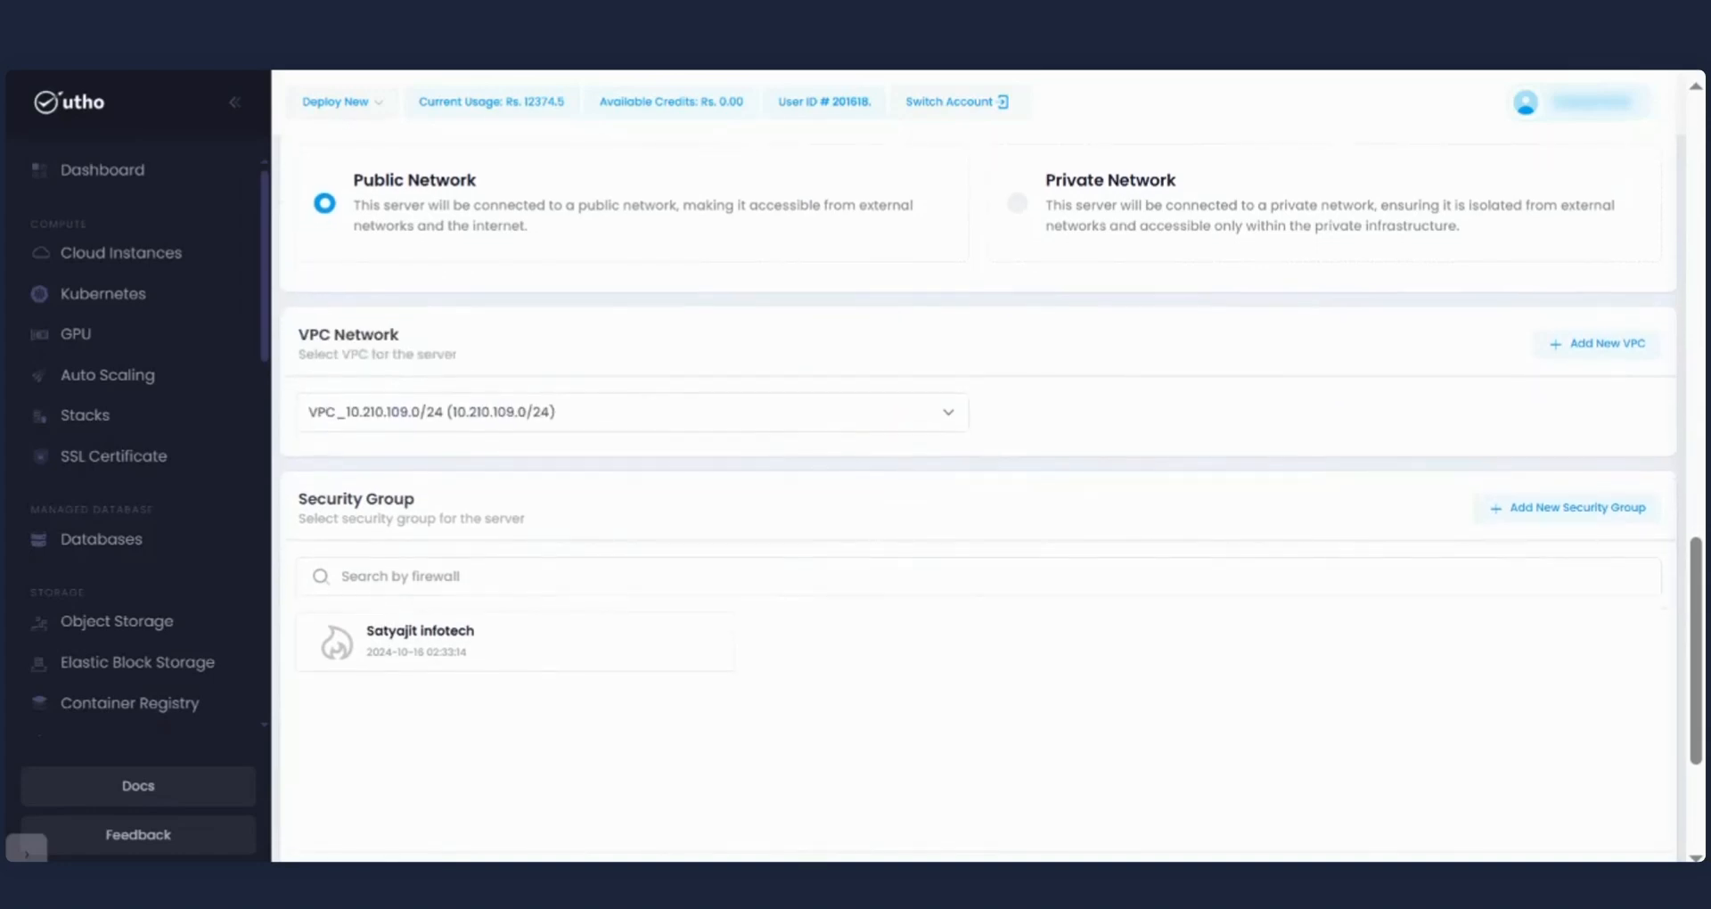
pyautogui.moveTo(297, 333); pyautogui.dragTo(570, 371)
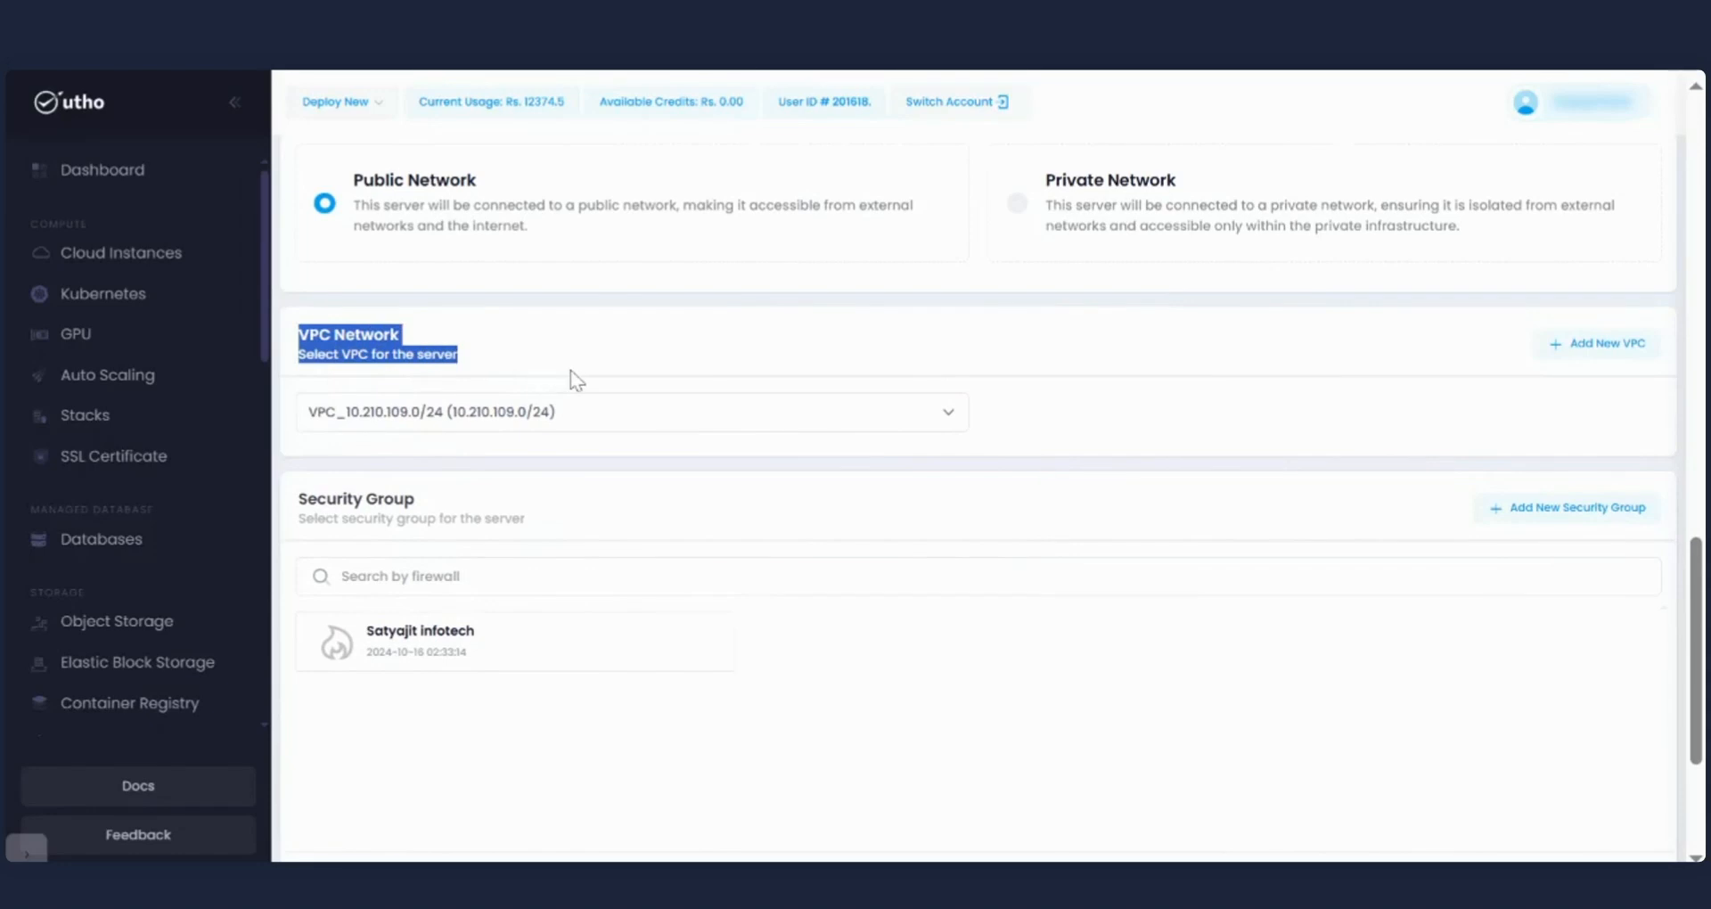
# Append "-Database" to the suggested cluster name, leaving the security group unselected.
pyautogui.scroll(-2, 570, 371)
pyautogui.scroll(-2, 571, 371)
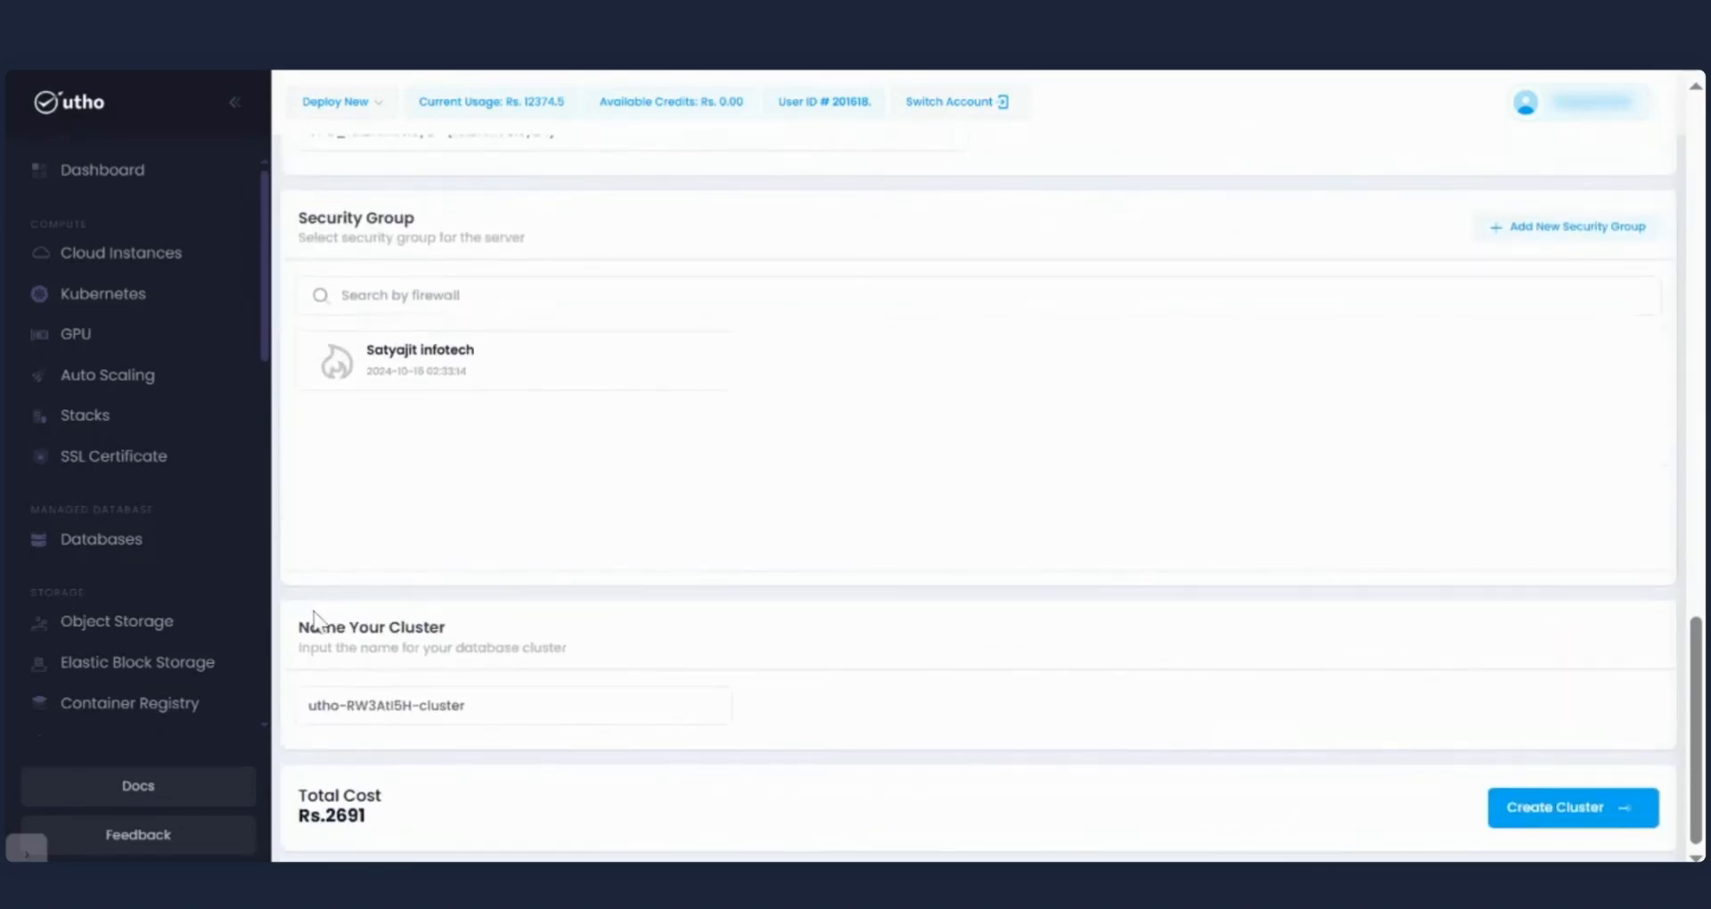
pyautogui.moveTo(299, 626); pyautogui.dragTo(496, 648)
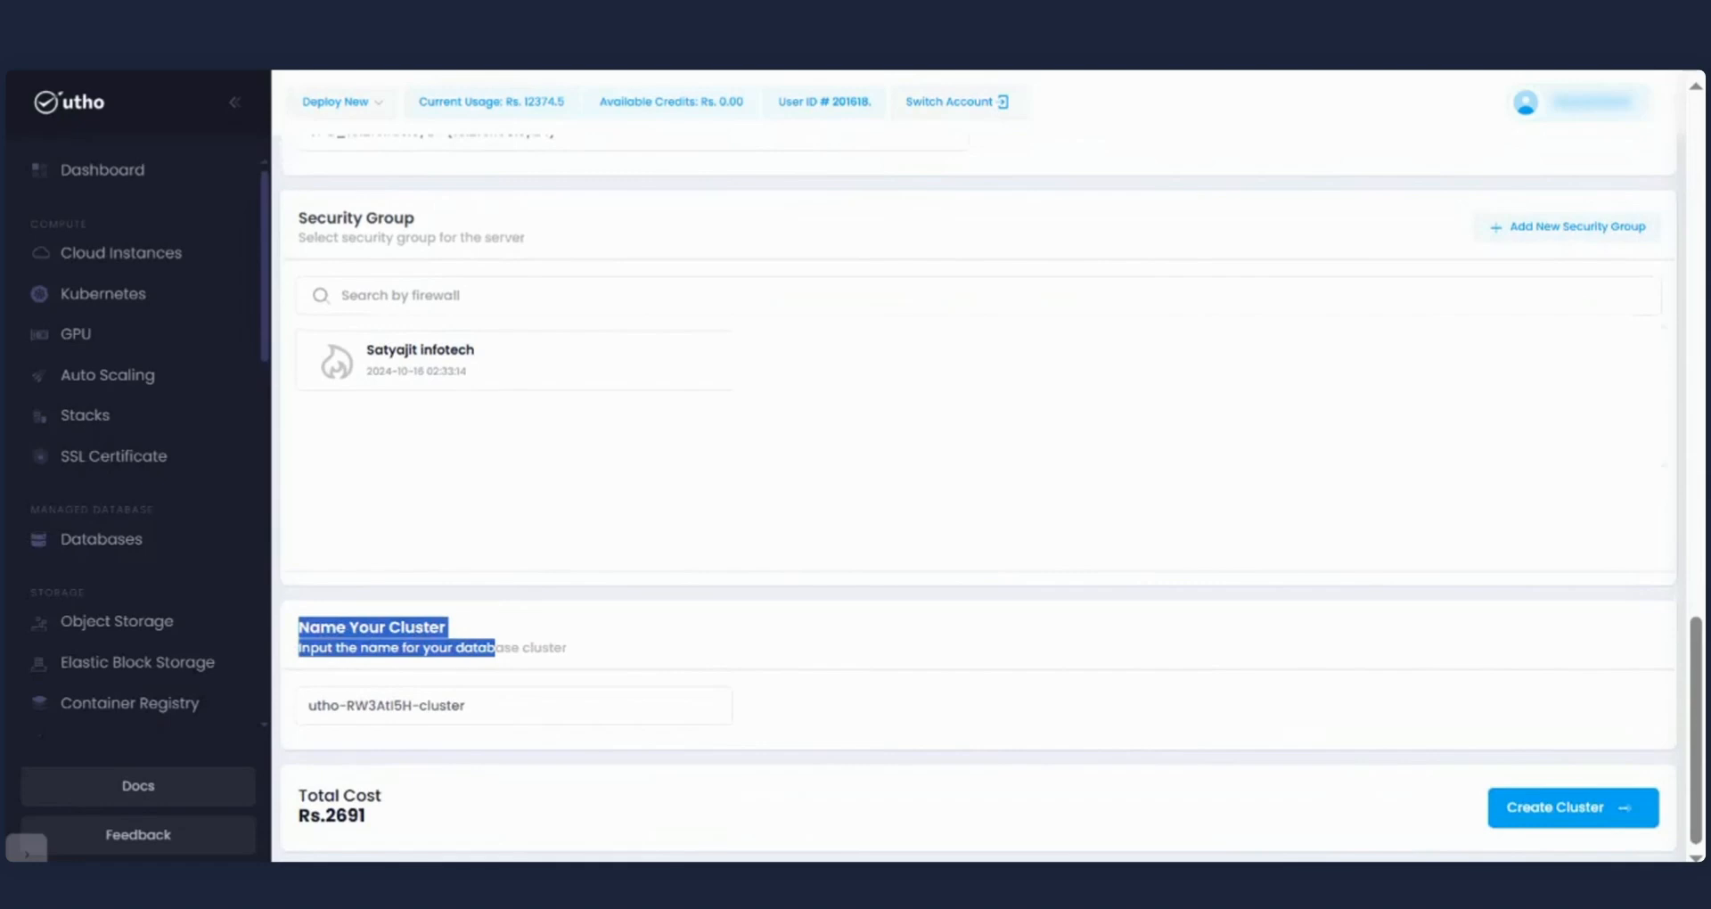
pyautogui.click(534, 664)
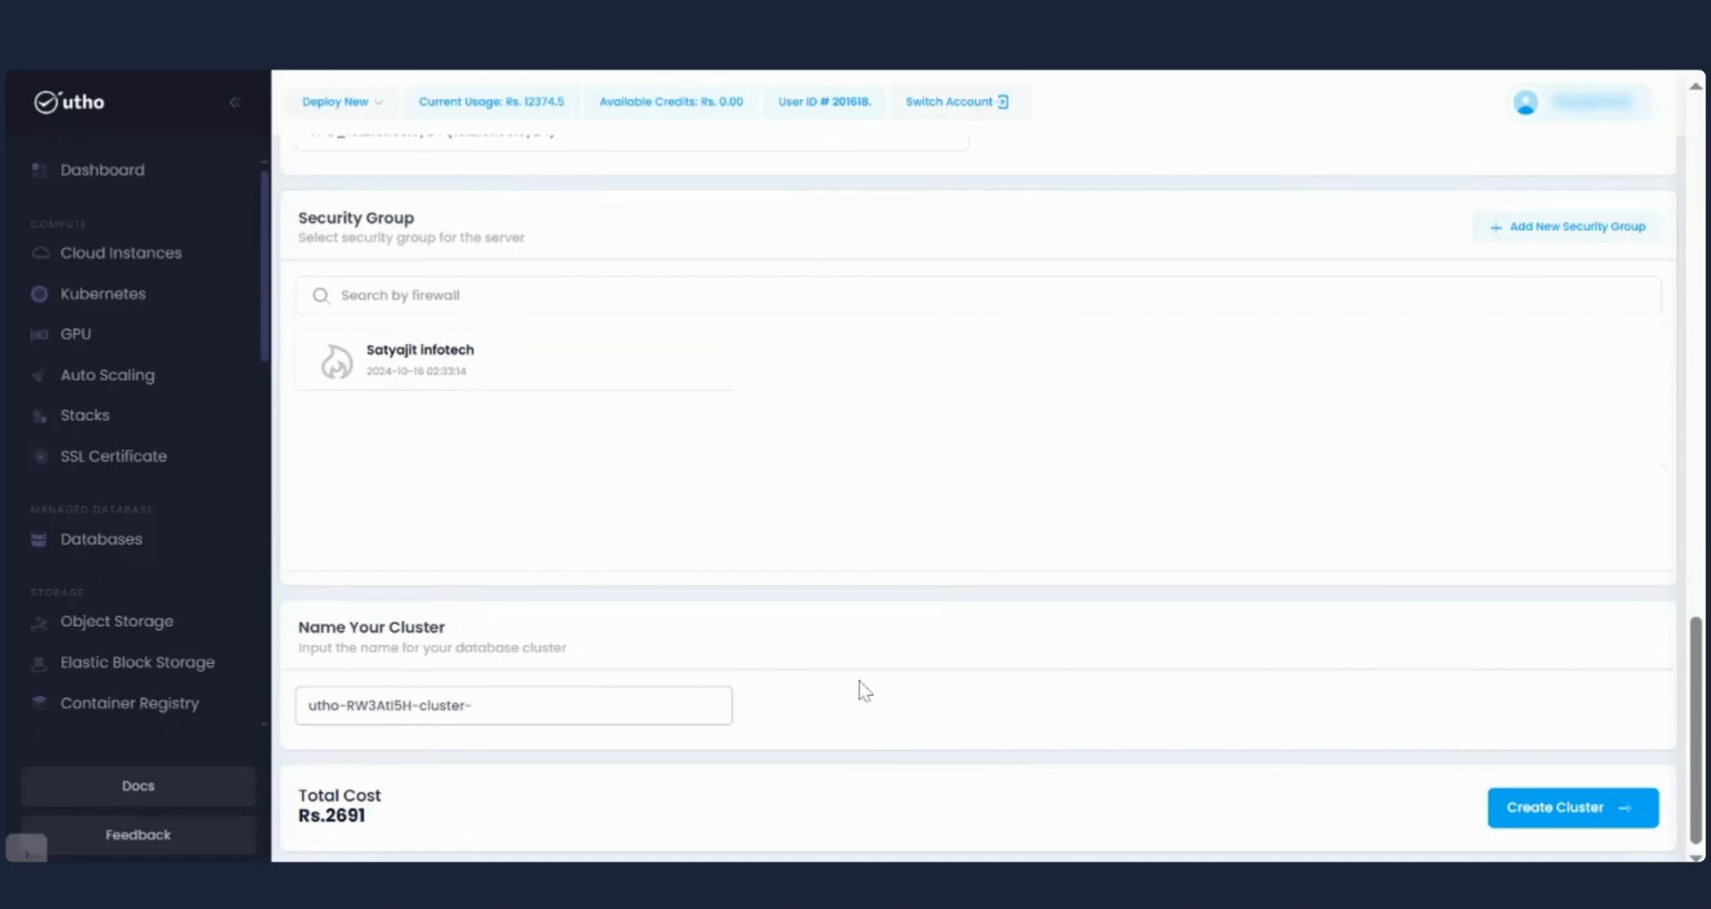
pyautogui.write('Database')
# Review the total cost, create the database cluster and check its status in the cluster list.
pyautogui.tripleClick(422, 825)
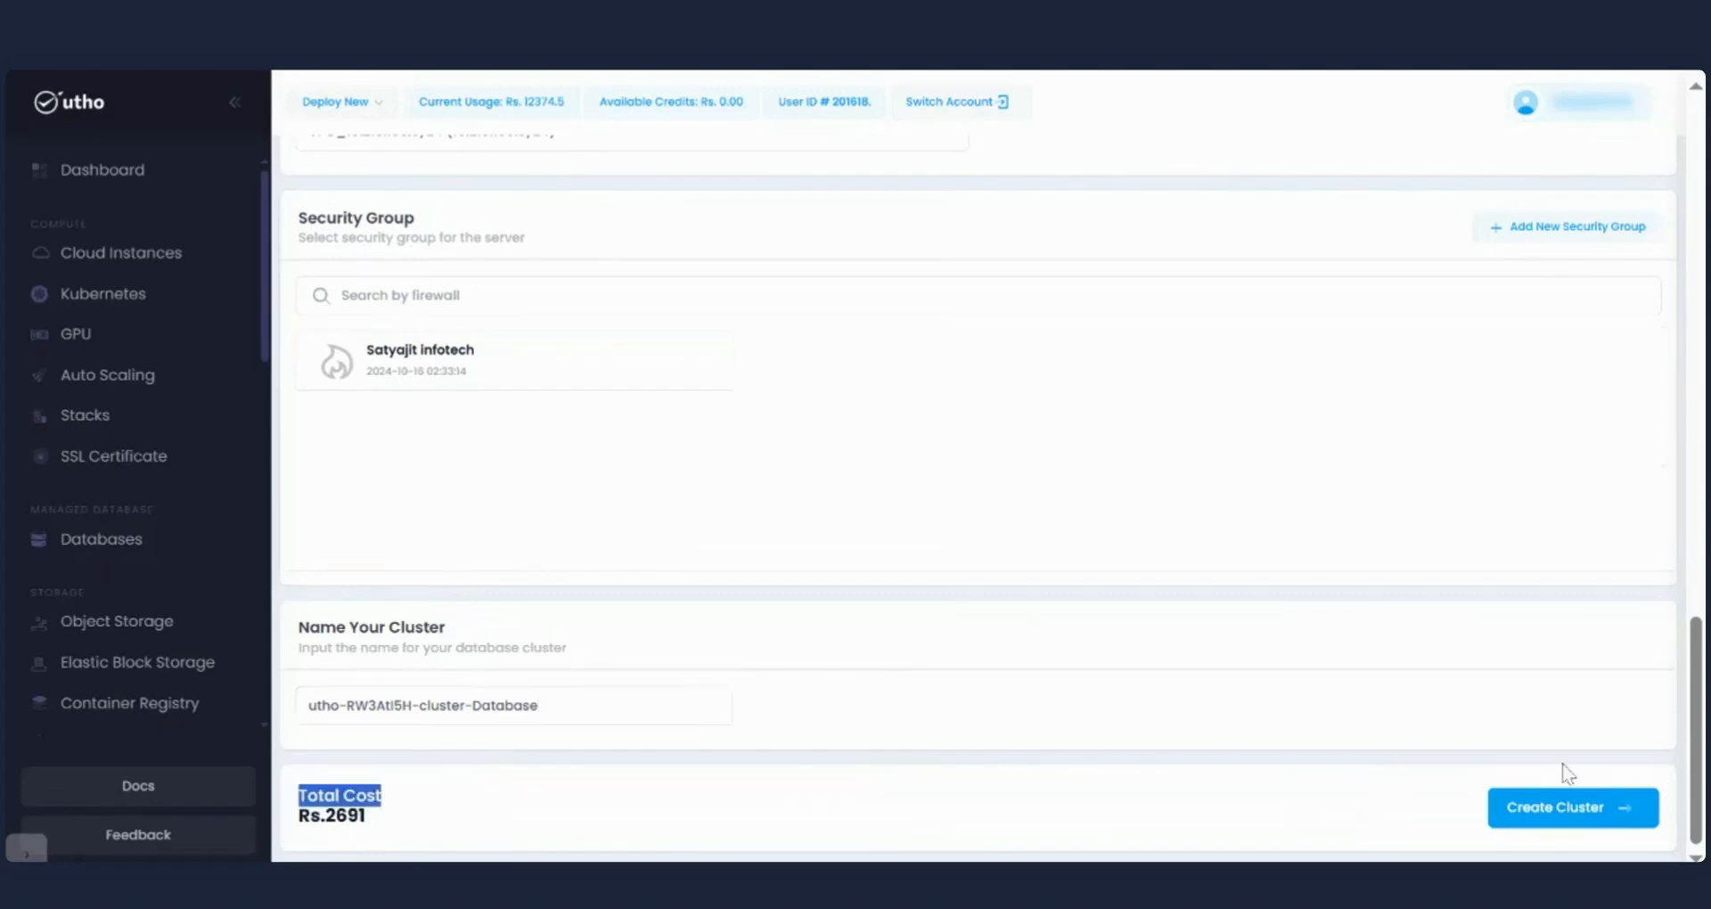
pyautogui.click(1604, 796)
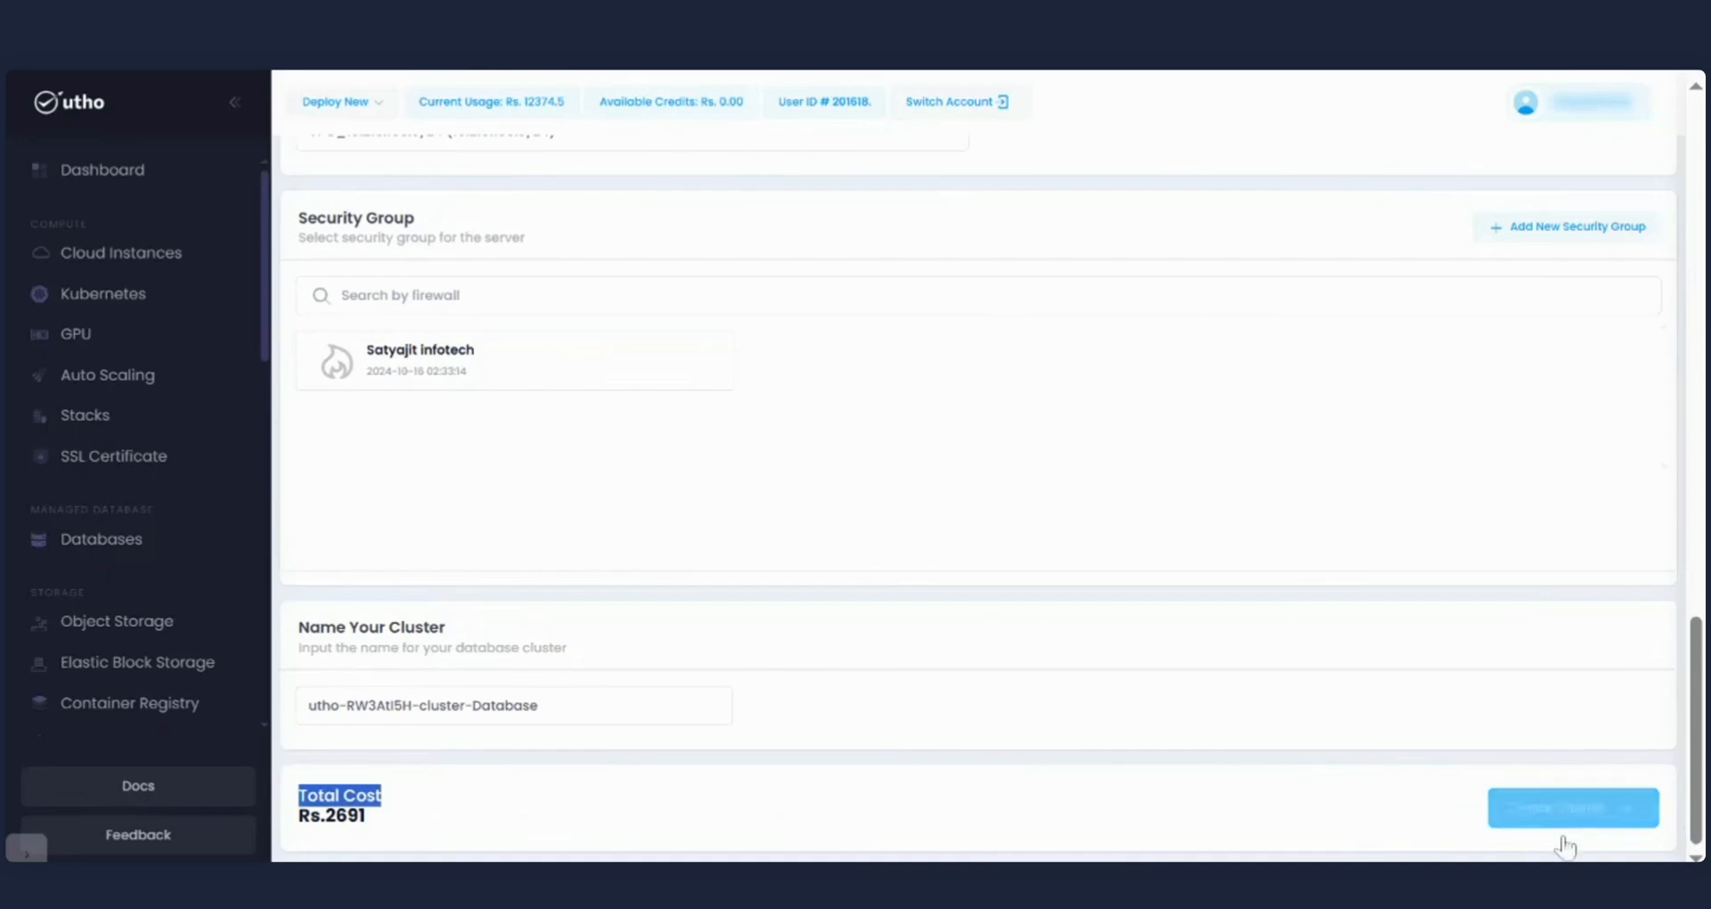
pyautogui.click(1559, 813)
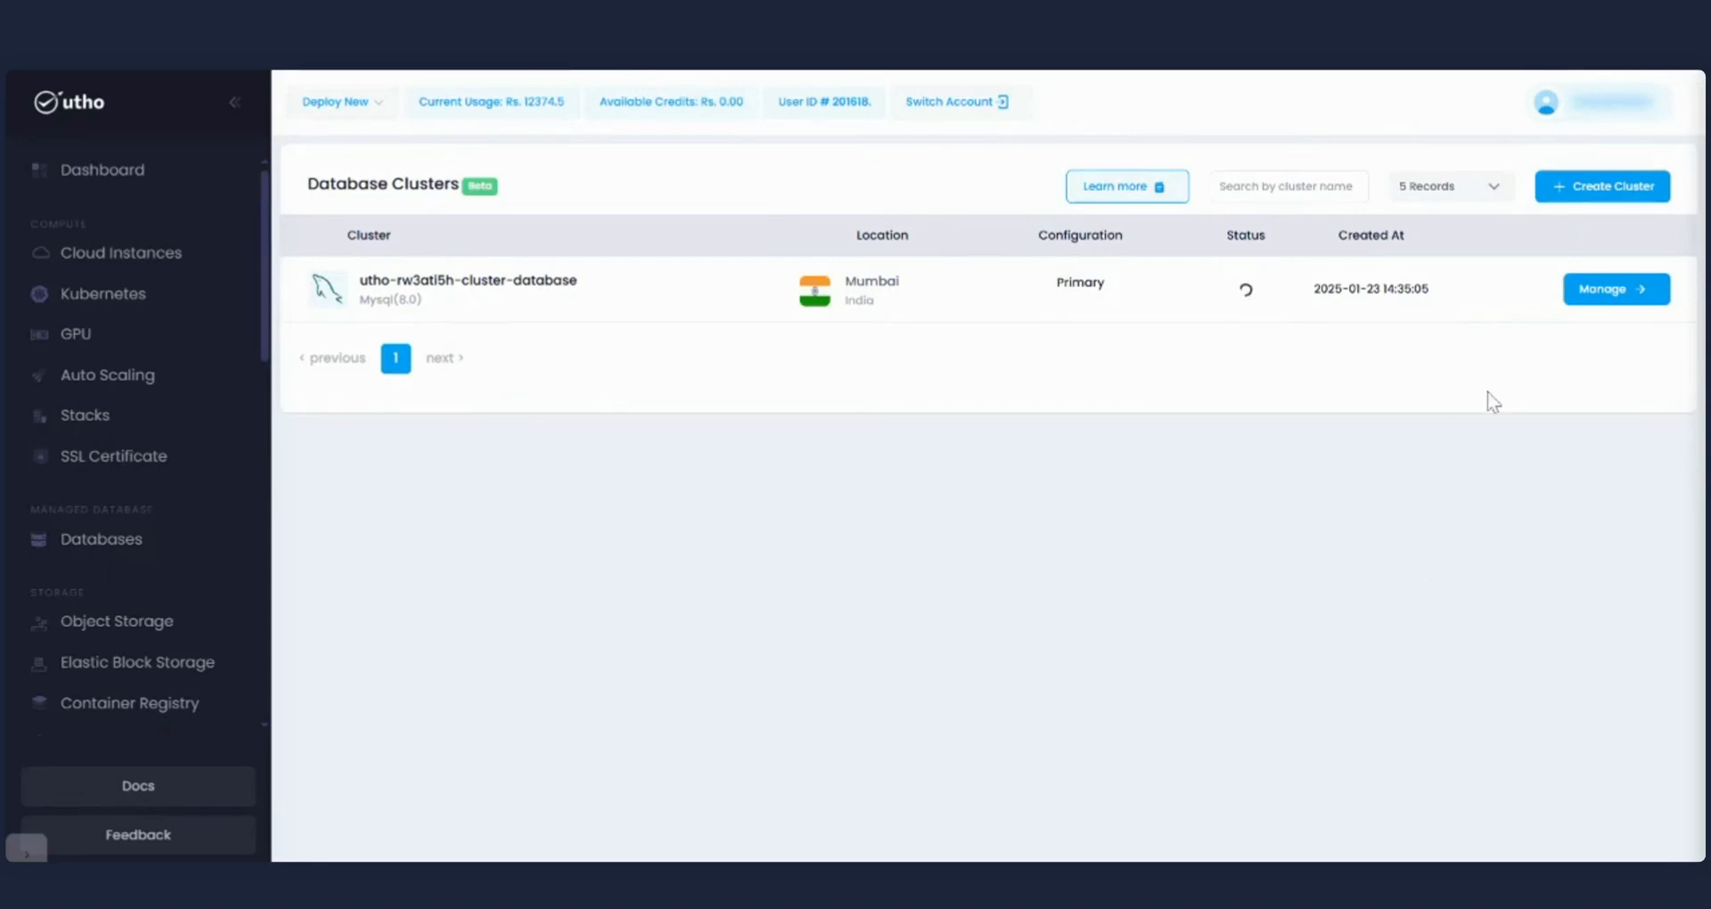
pyautogui.moveTo(1212, 225); pyautogui.dragTo(1282, 266)
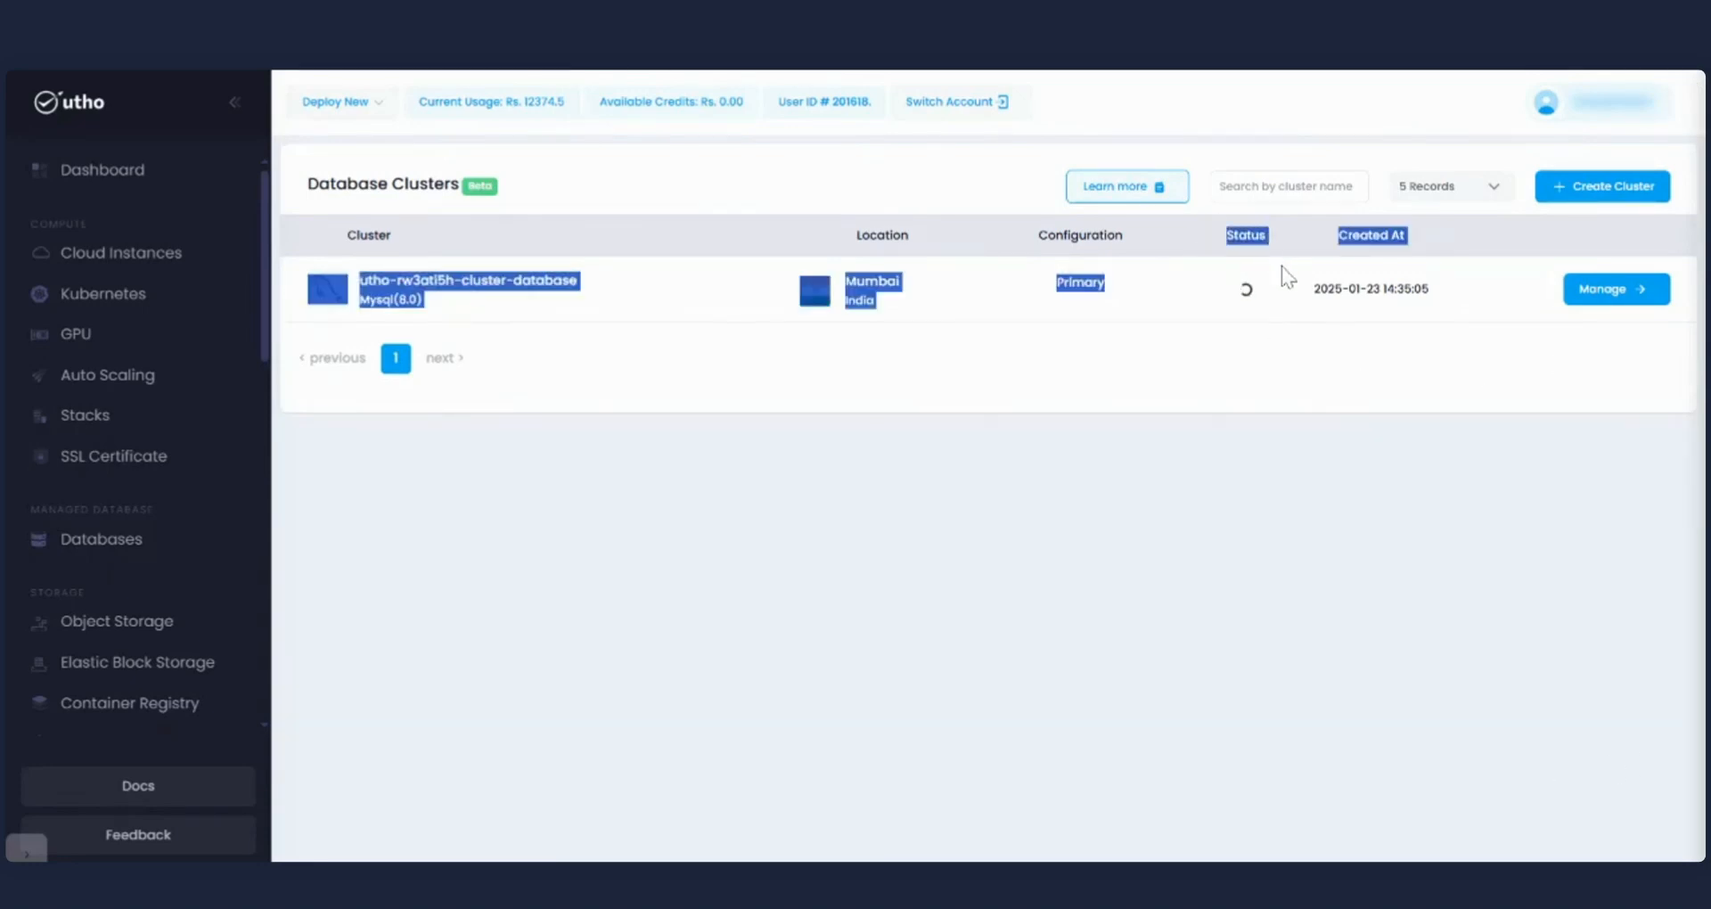
pyautogui.click(1253, 354)
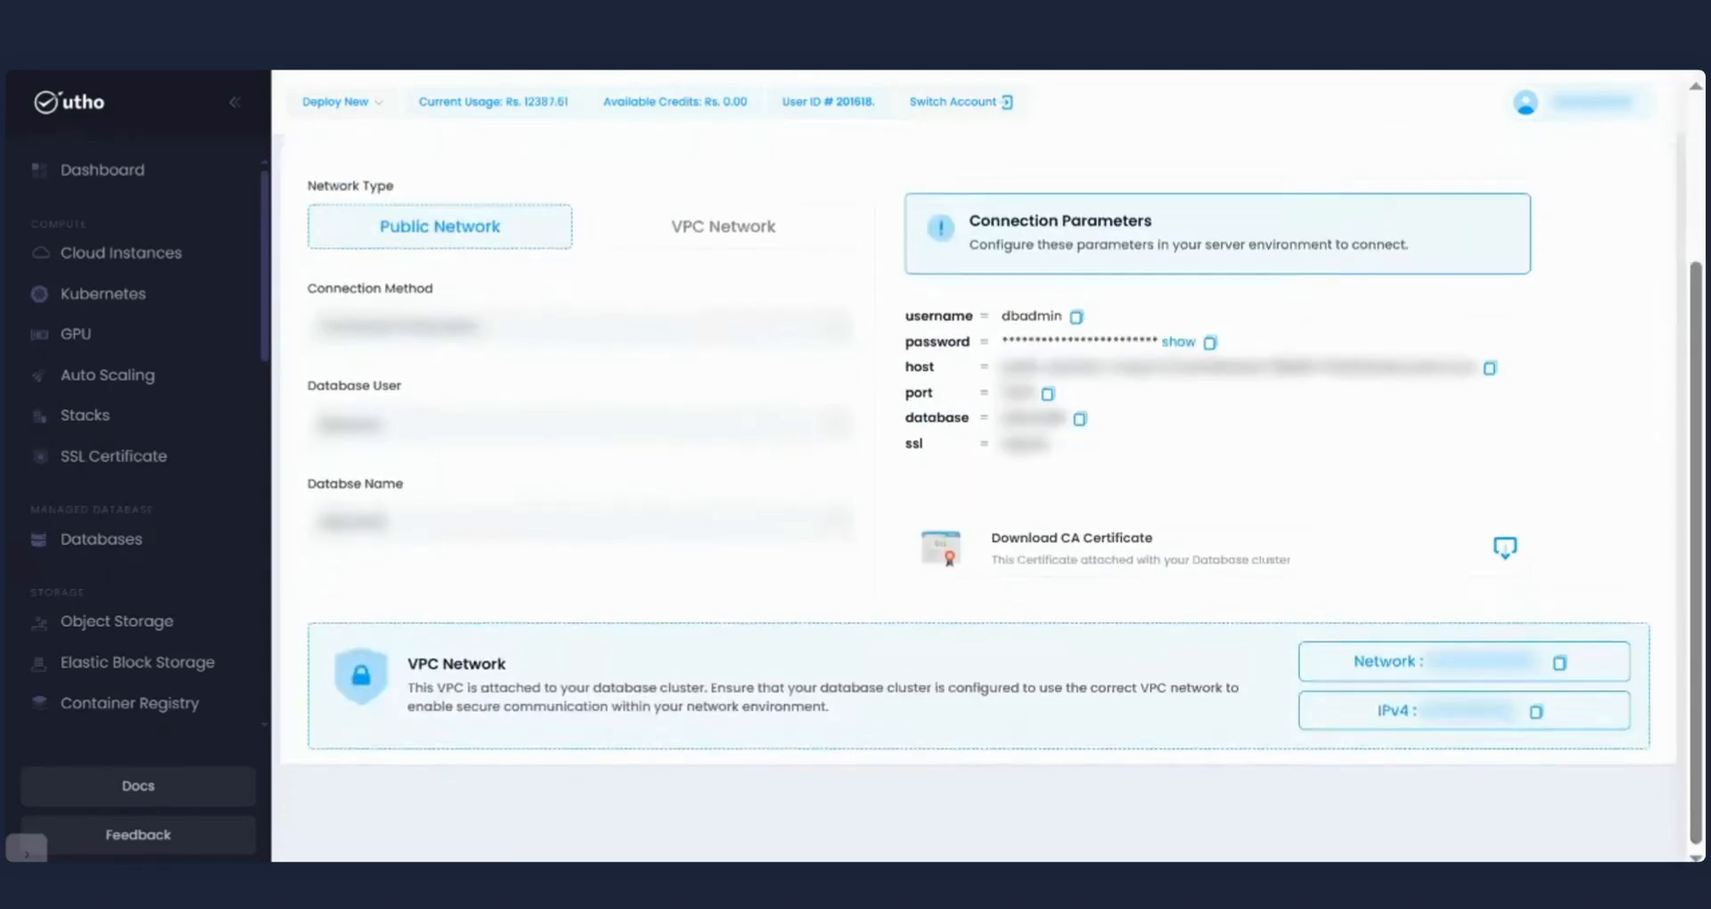
# Open the new cluster's management page and examine its connection details, including network type, connection parameters and CA certificate.
pyautogui.scroll(1, 794, 446)
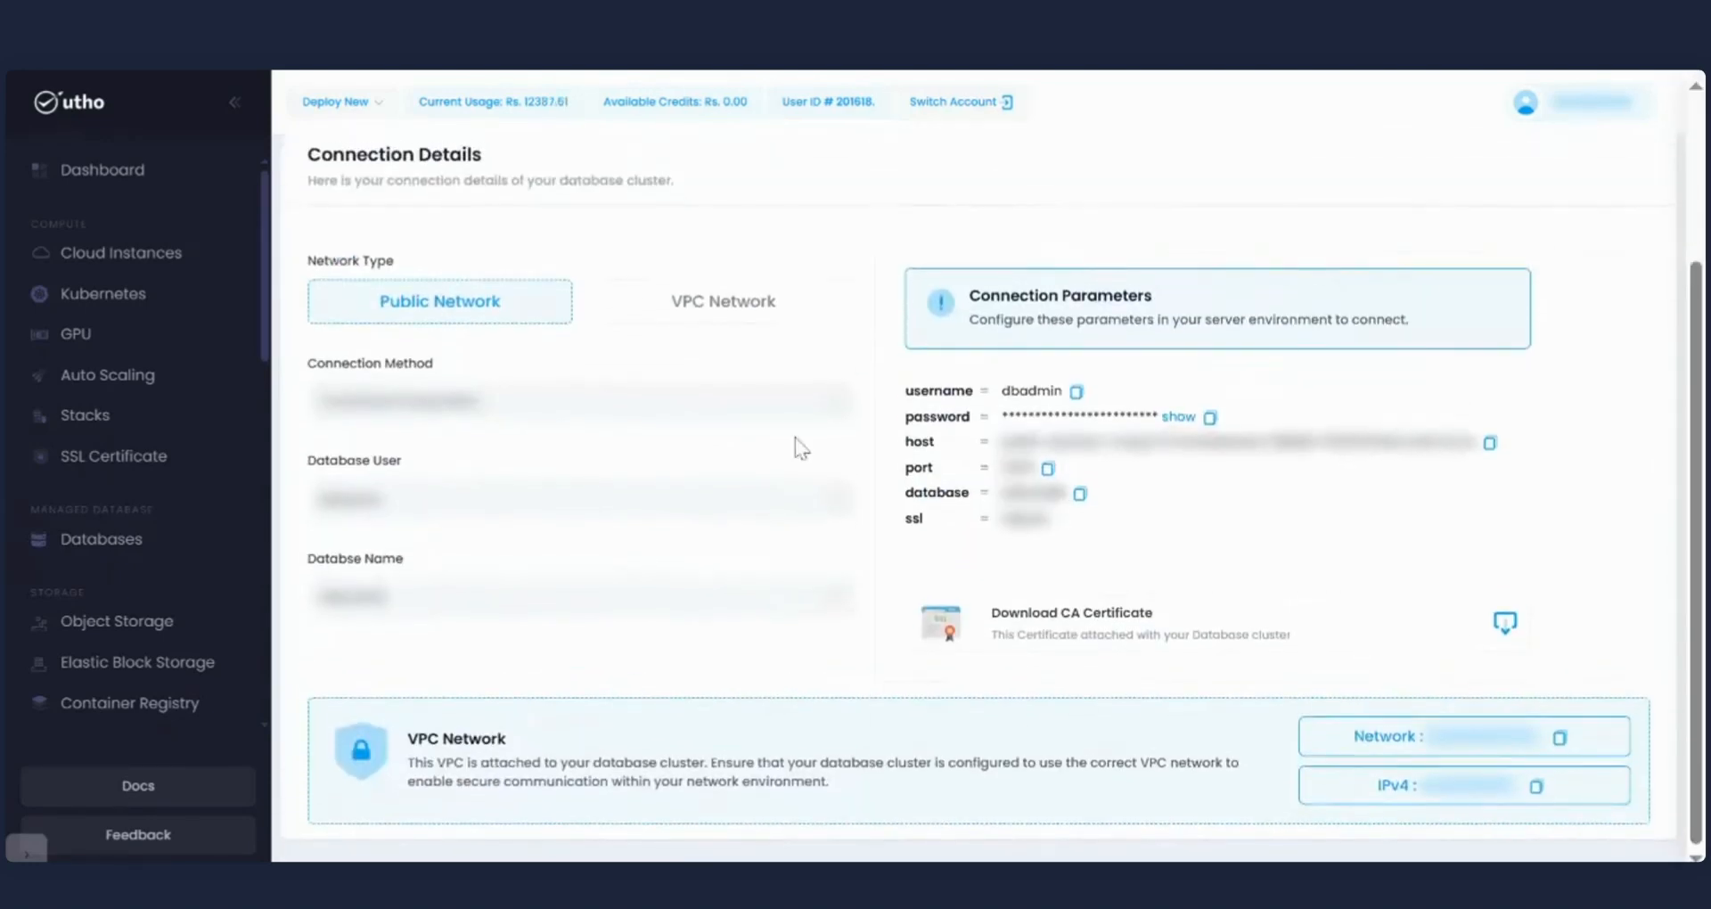
pyautogui.scroll(1, 736, 658)
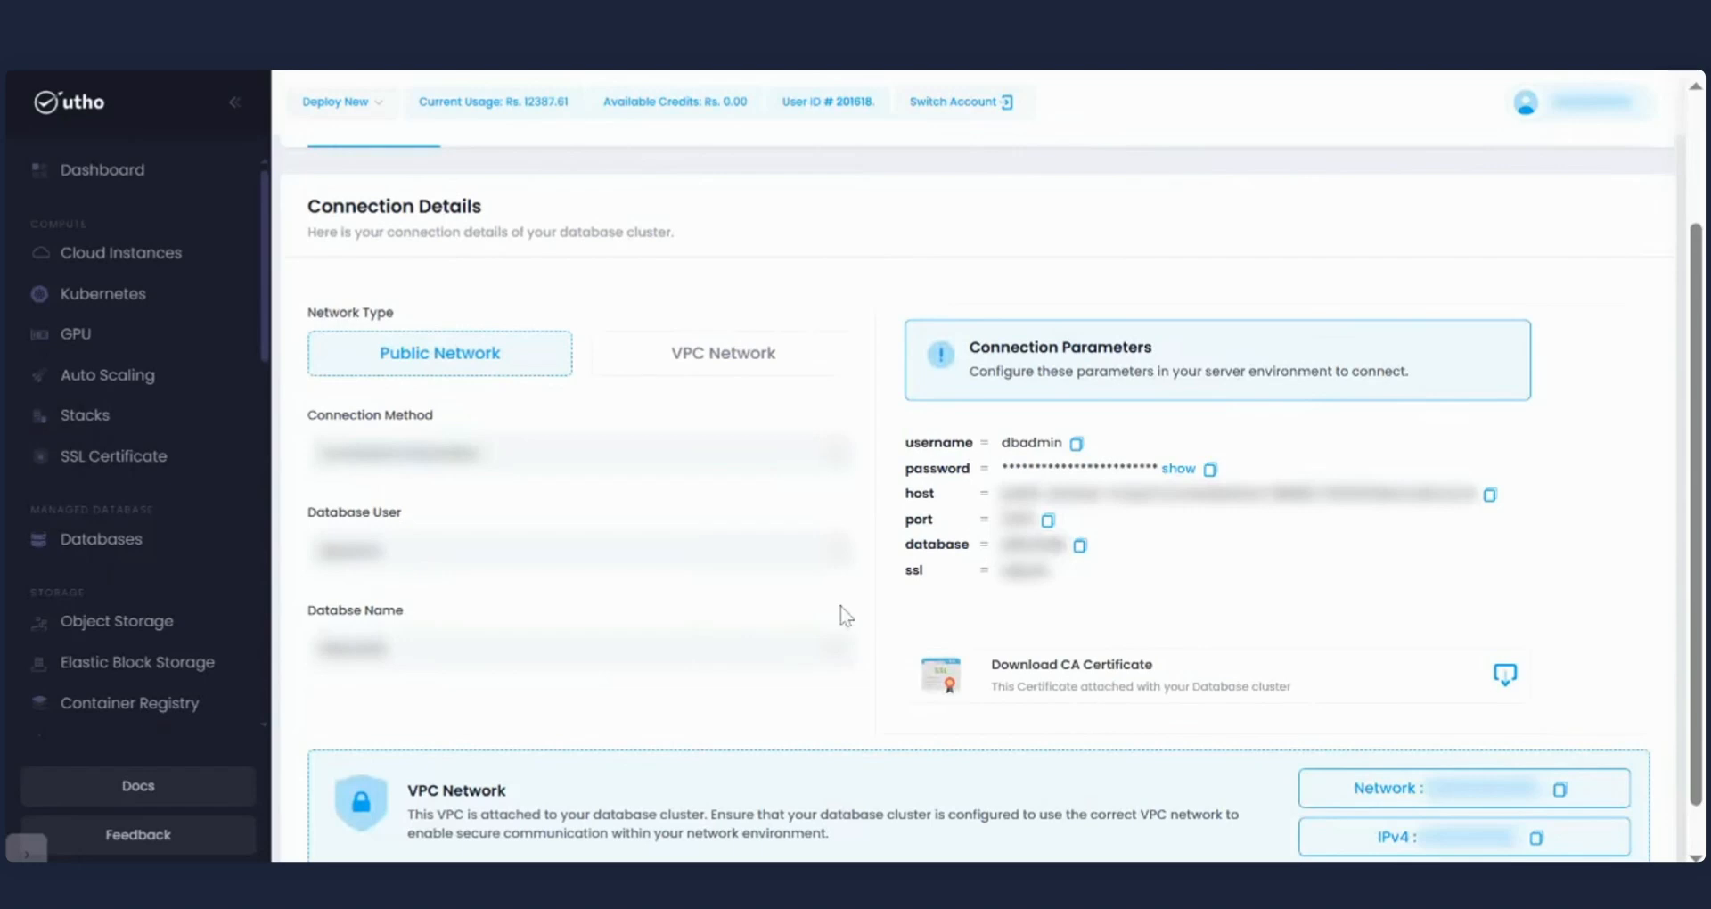
pyautogui.scroll(1, 977, 580)
pyautogui.scroll(2, 1068, 575)
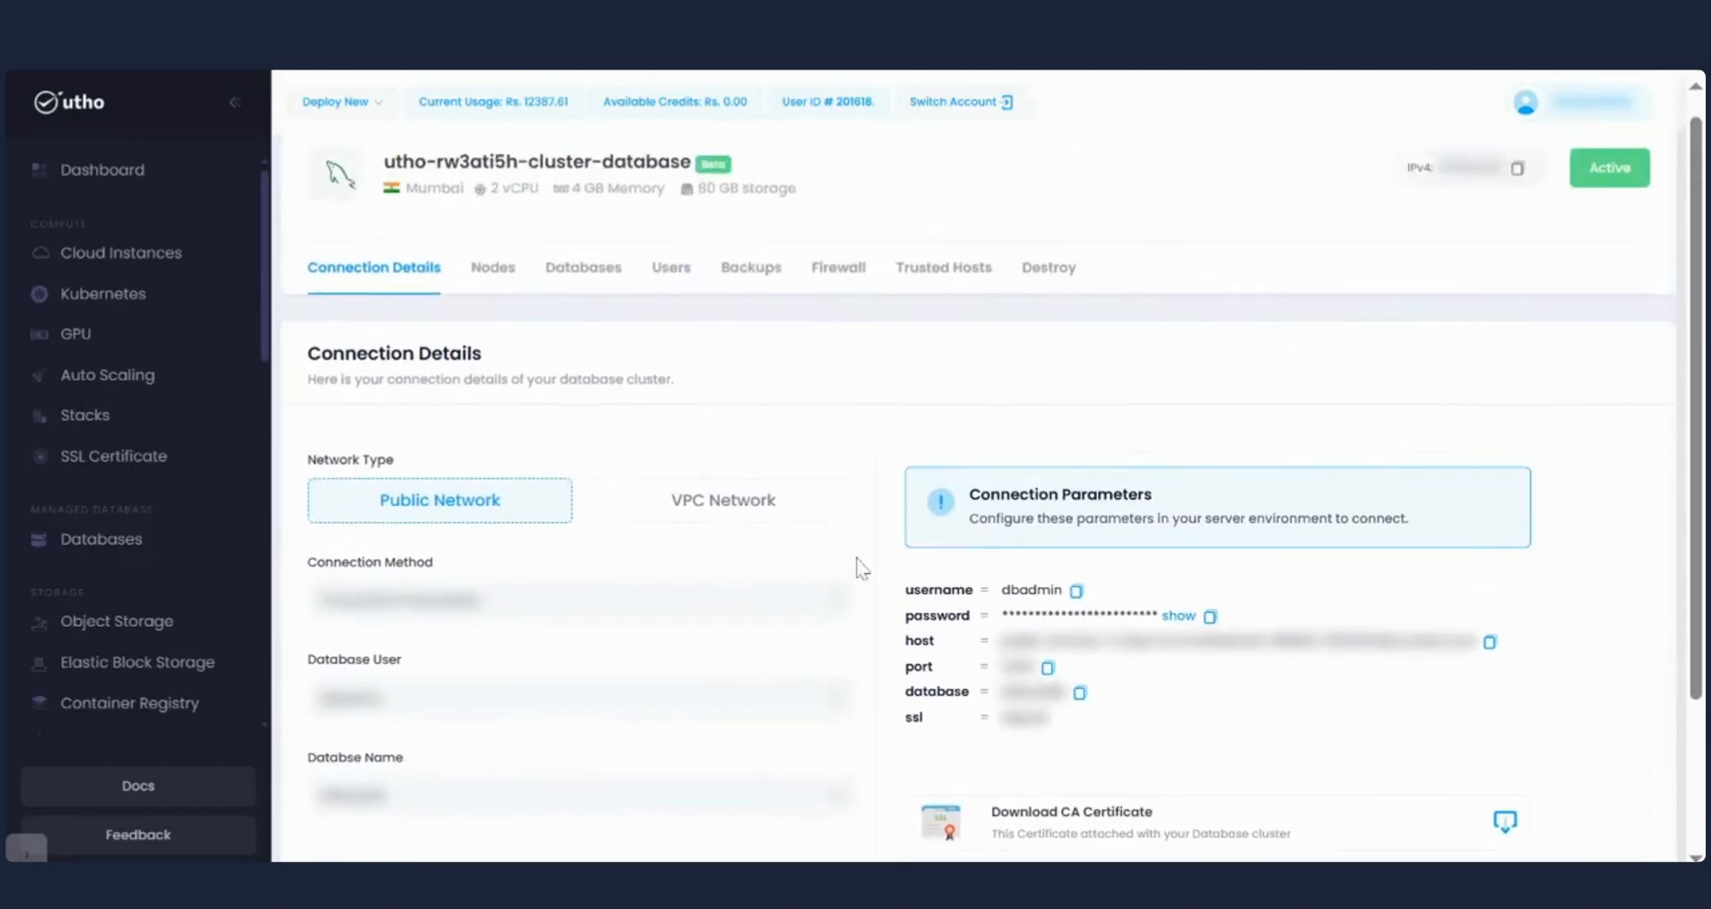
pyautogui.scroll(1, 858, 567)
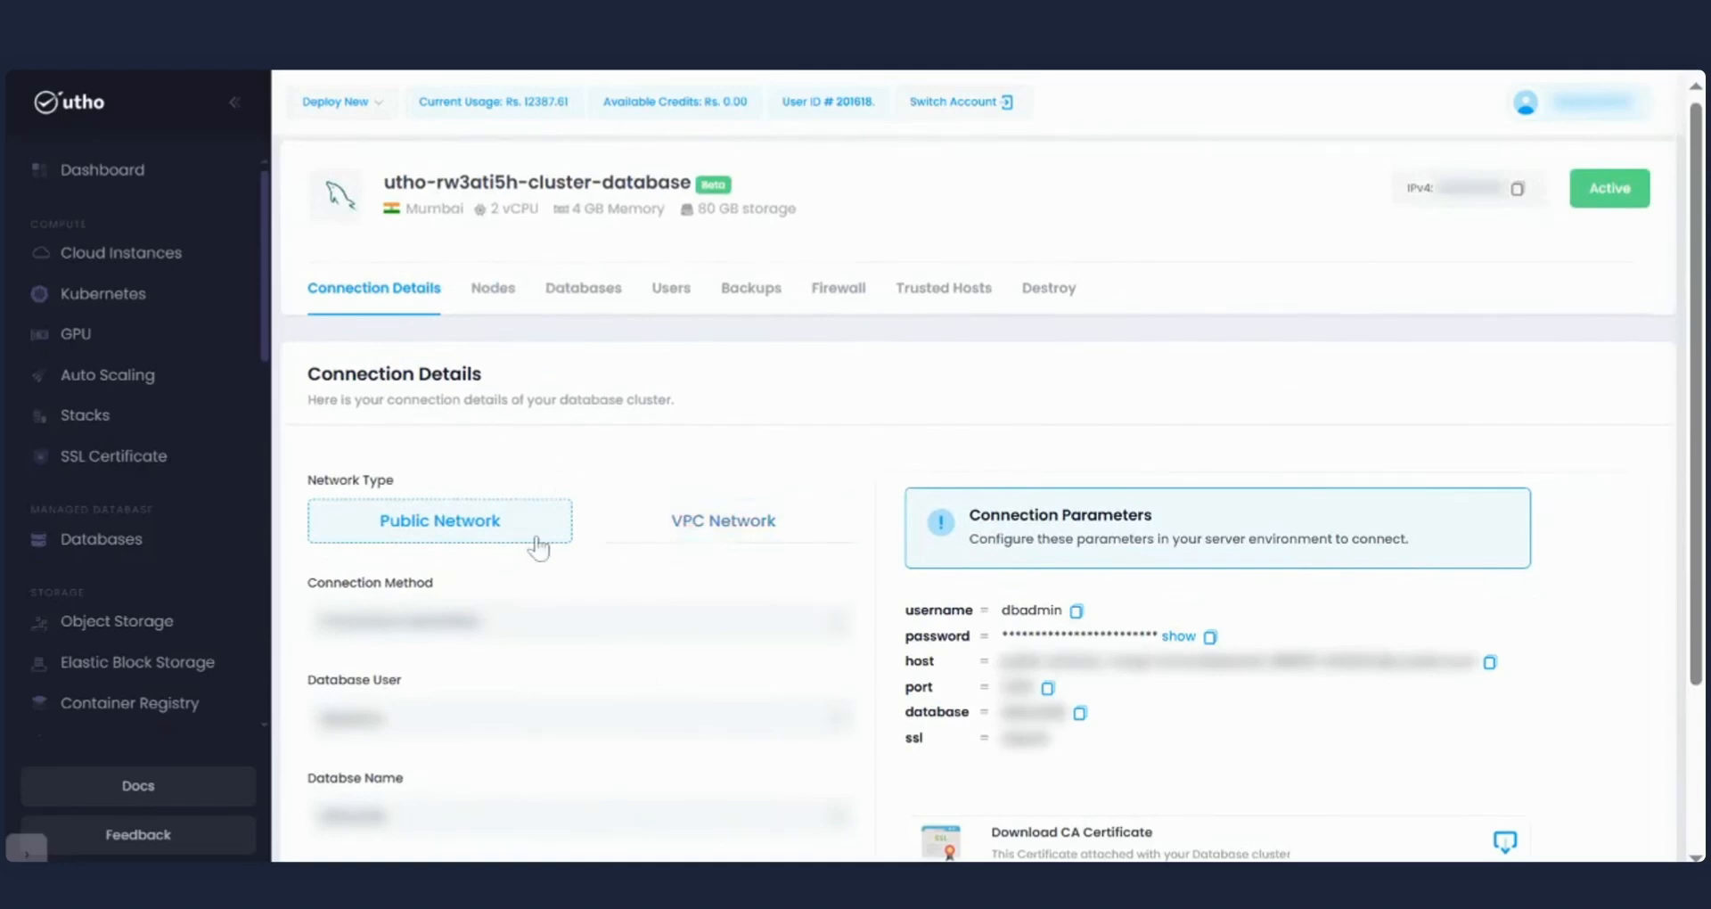
# Examine the cluster's Nodes, Databases, Users, Backups, Firewall, Trusted Hosts and Destroy sections in turn.
pyautogui.click(481, 291)
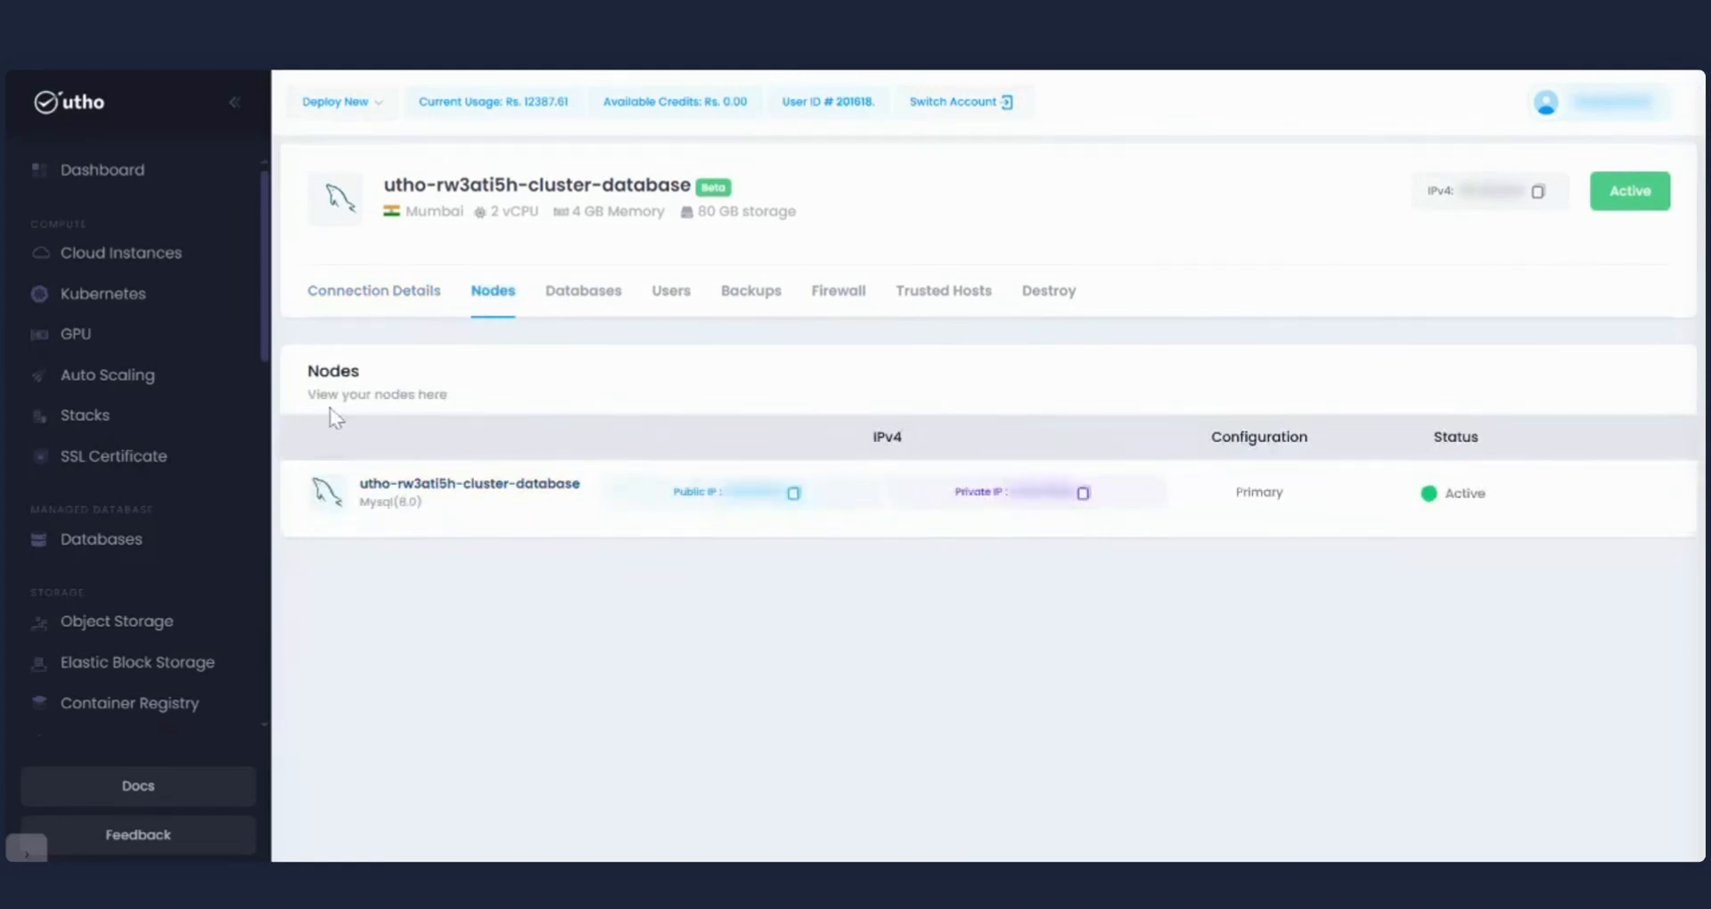
pyautogui.moveTo(306, 365); pyautogui.dragTo(549, 398)
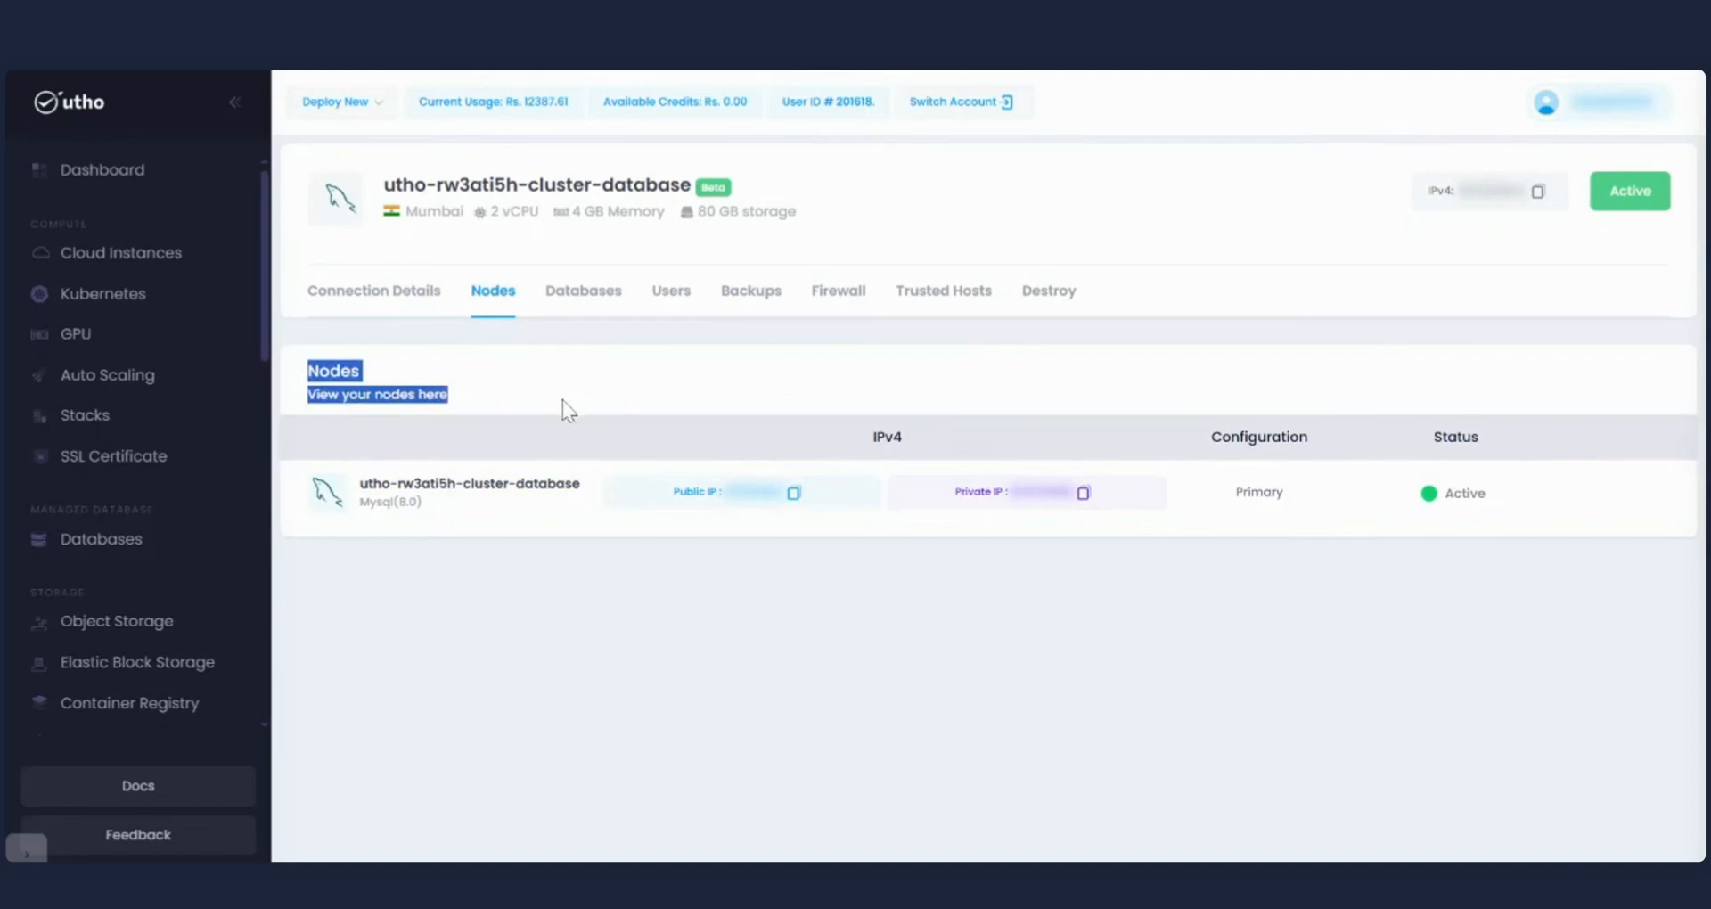
pyautogui.click(563, 401)
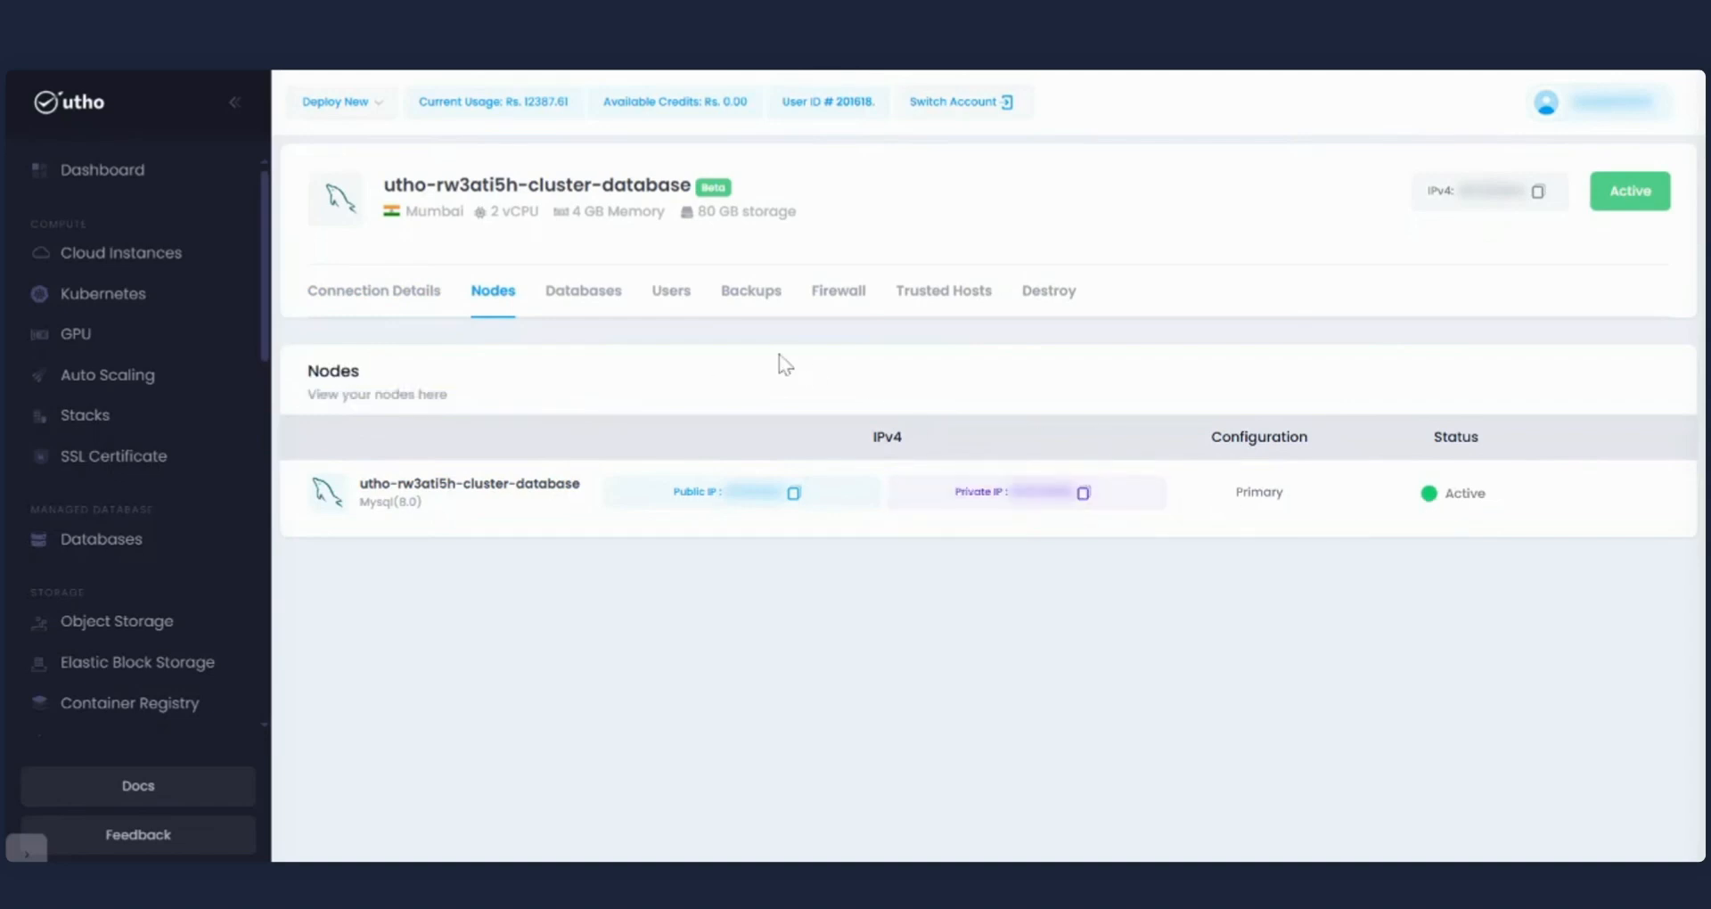
pyautogui.click(570, 300)
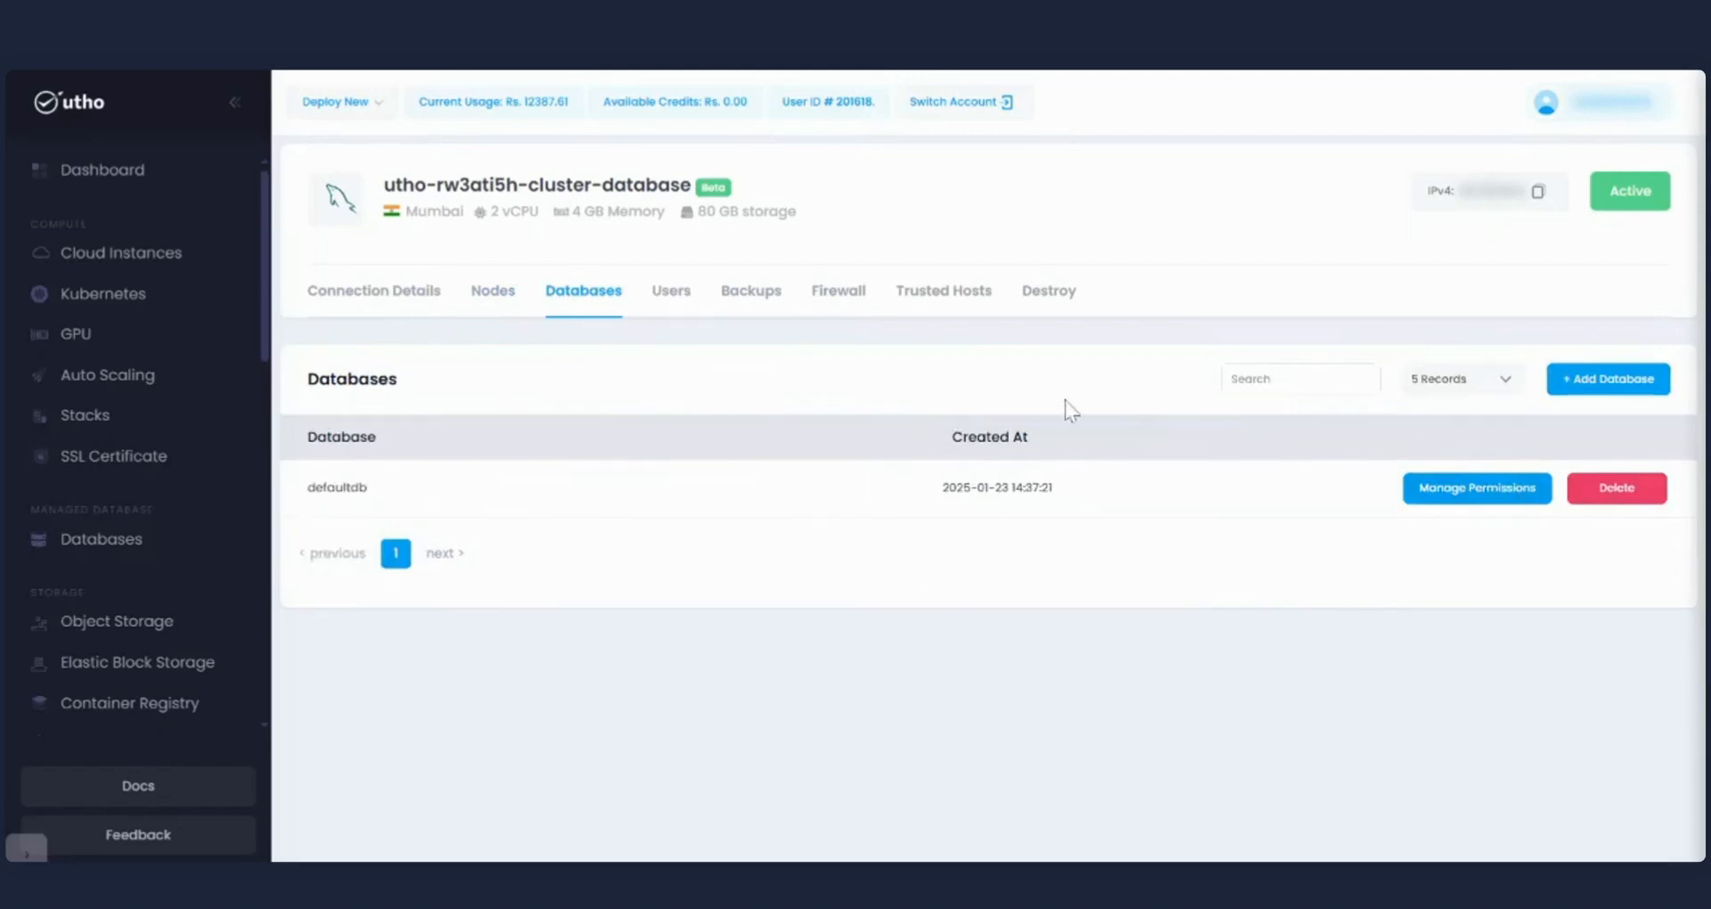
pyautogui.click(688, 312)
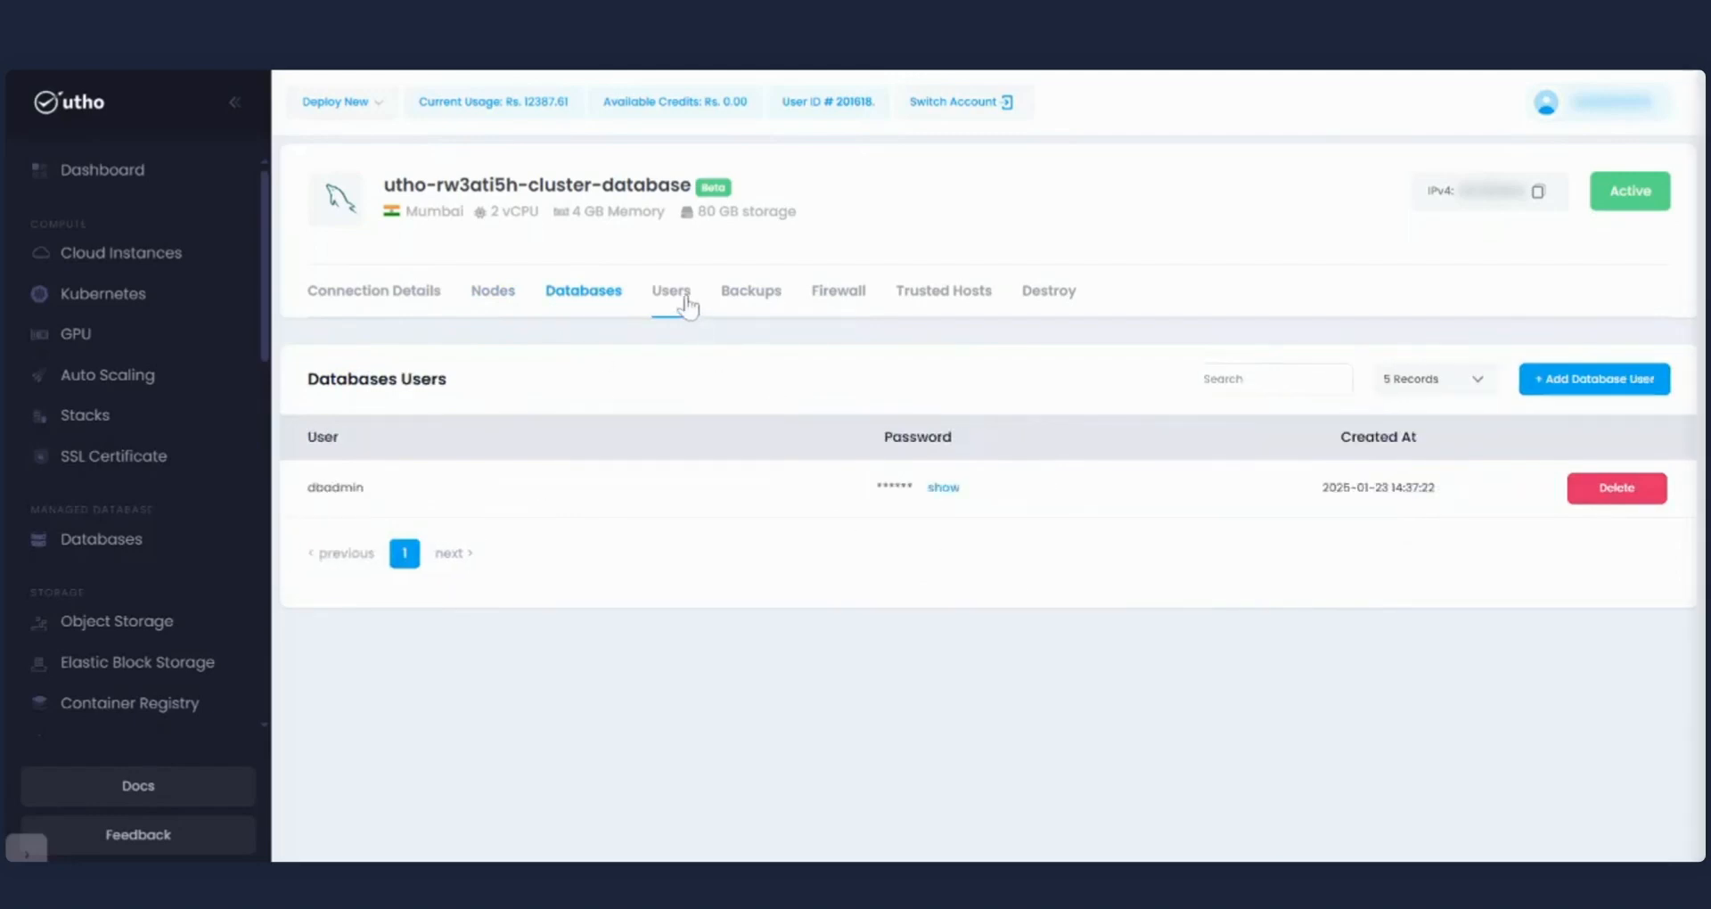
pyautogui.click(763, 312)
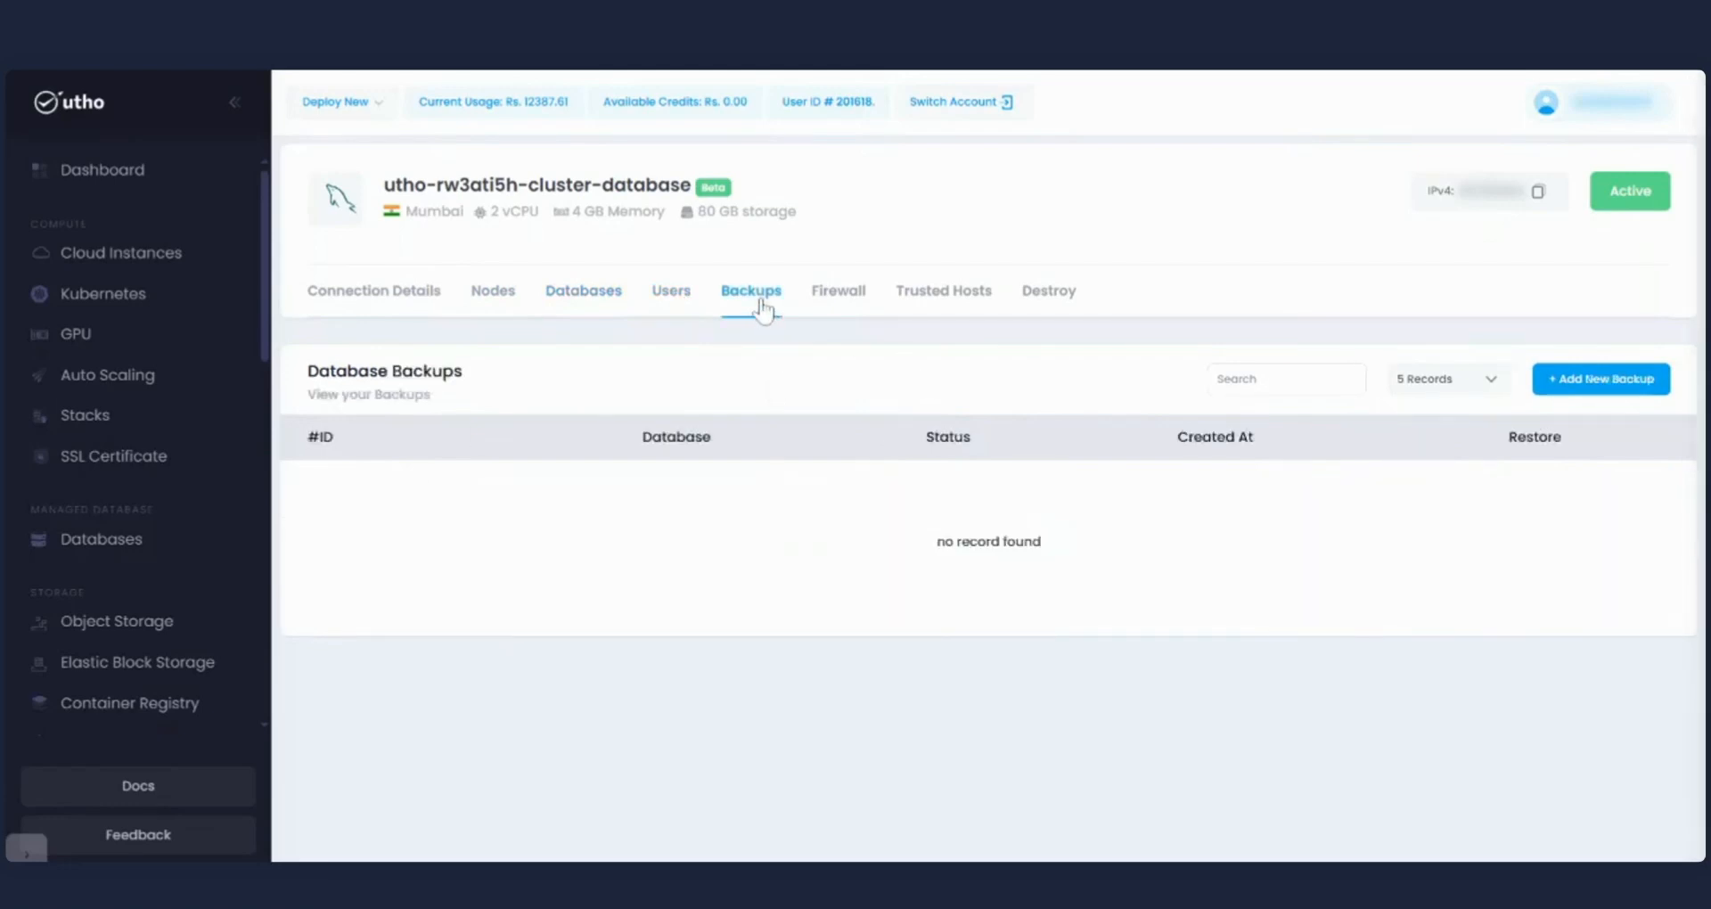
pyautogui.click(827, 314)
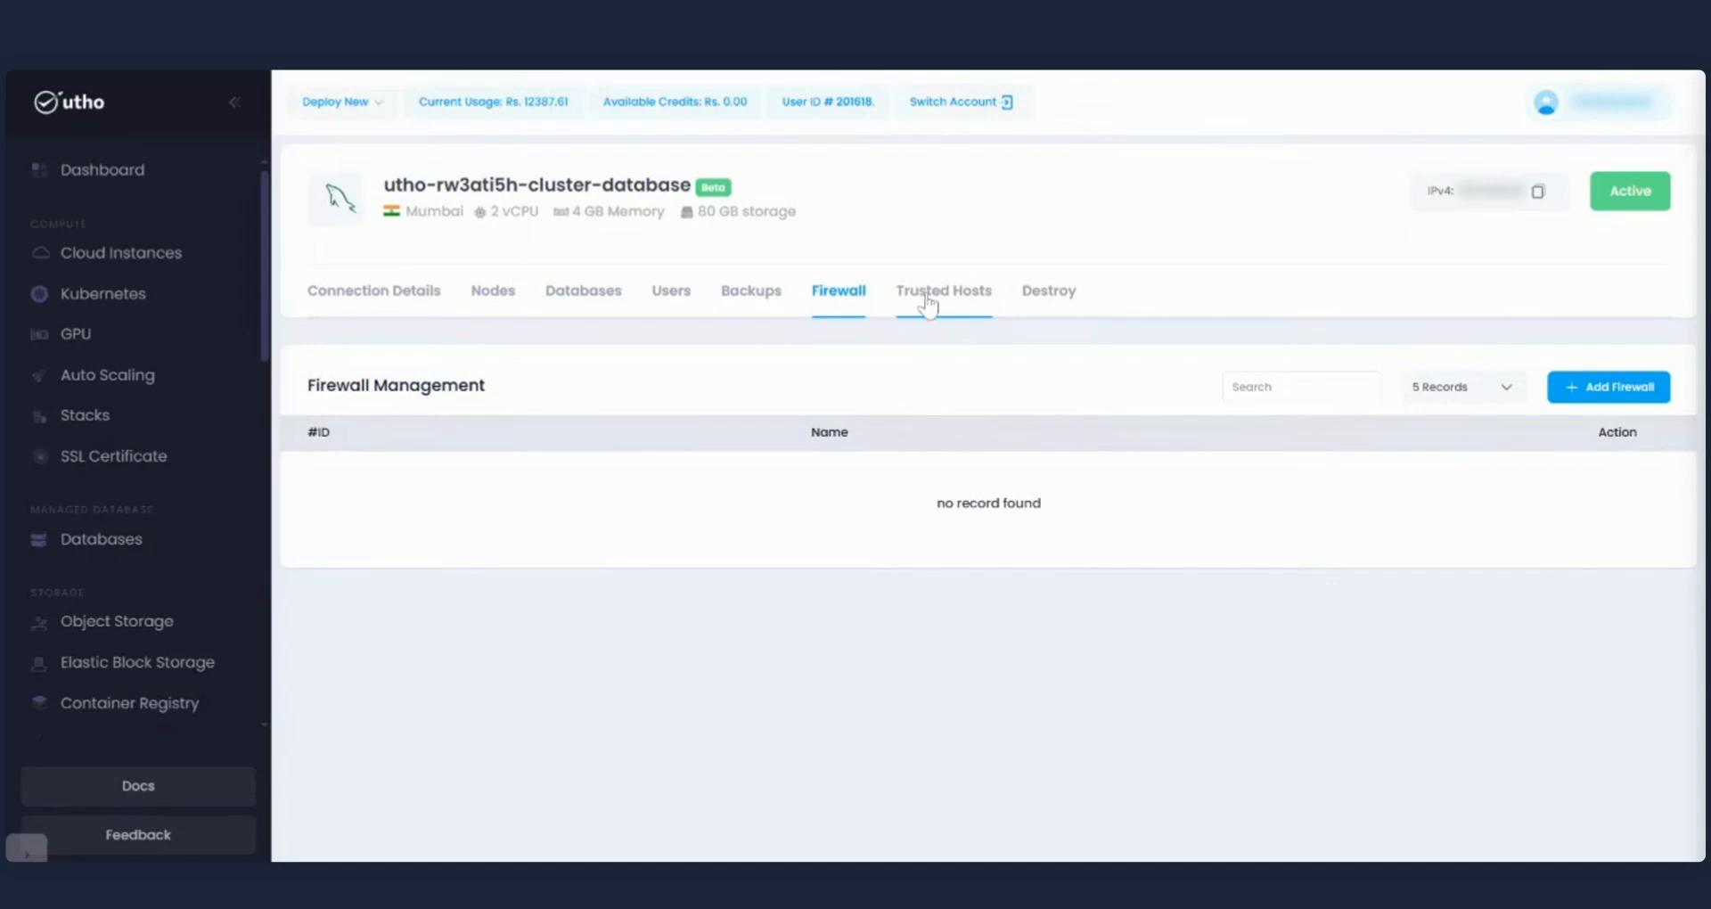
pyautogui.click(928, 304)
pyautogui.click(1055, 297)
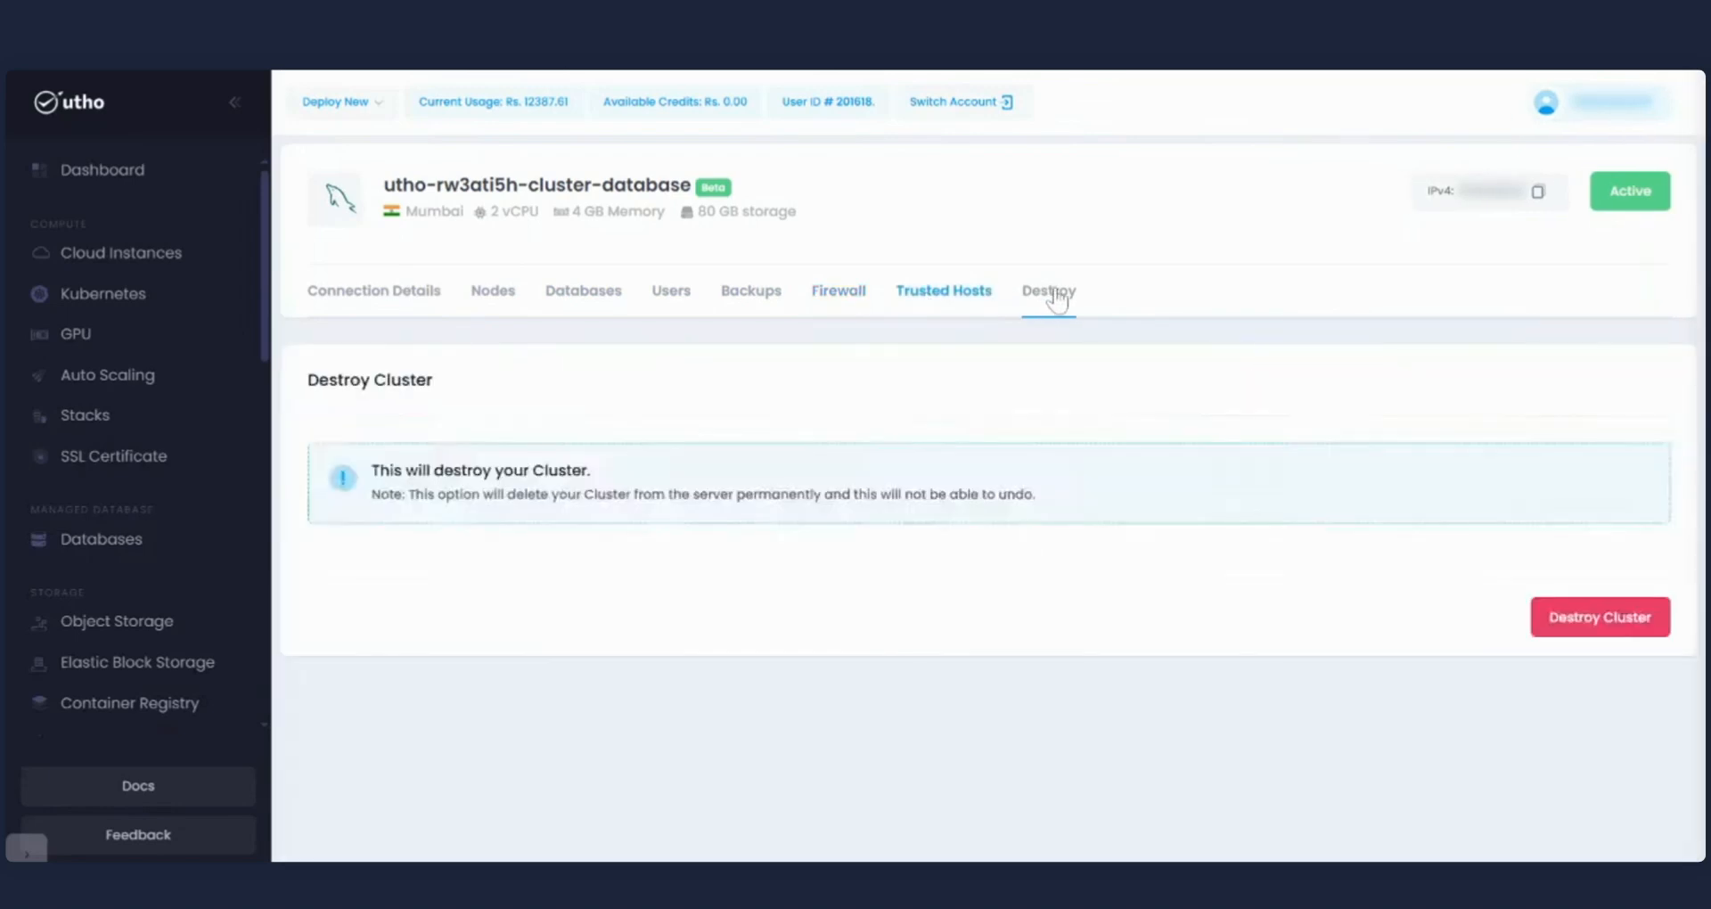